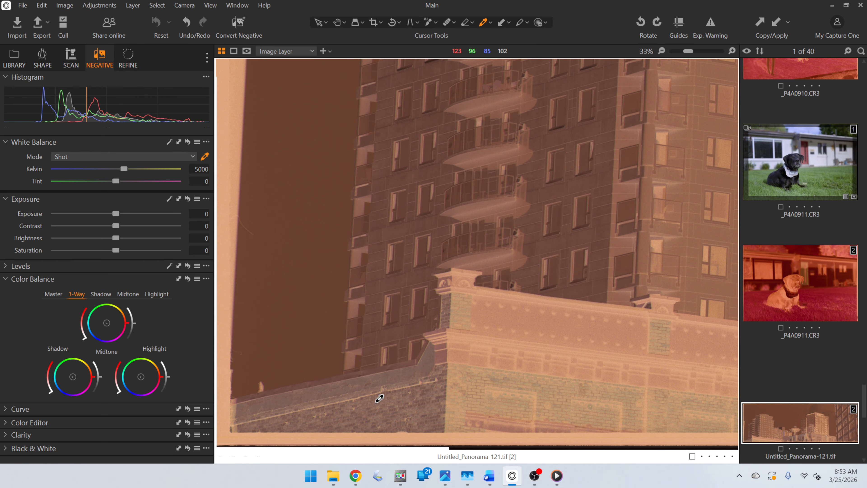
Neutralize the orange mask of the panorama negative by picking white balance on the unexposed film border.
{"action": "left_click", "coordinate": [379, 435]}
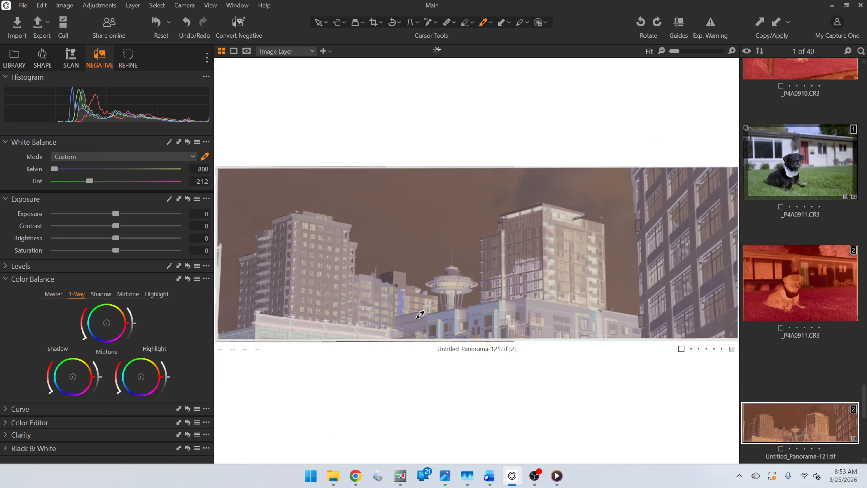
{"action": "scroll", "coordinate": [416, 319], "scroll_direction": "down", "scroll_amount": 5}
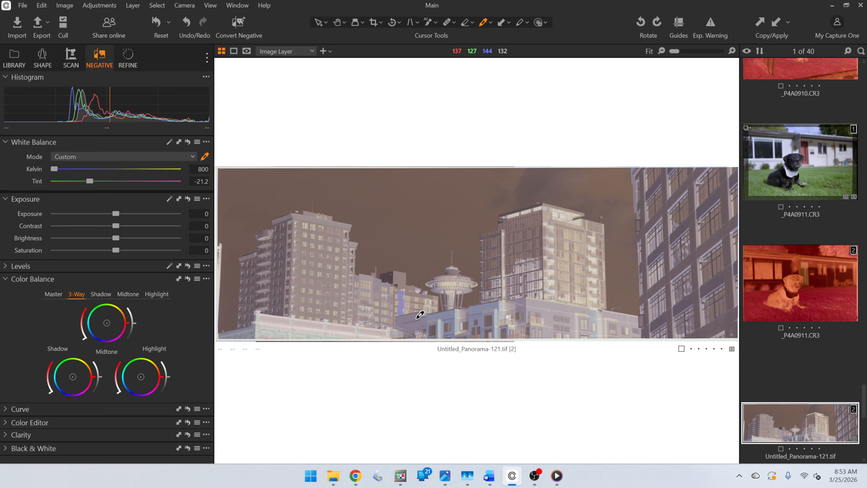
Crop the panorama inside its film borders and convert the negative to a positive.
{"action": "left_click", "coordinate": [374, 22]}
{"action": "left_click_drag", "start_coordinate": [482, 167], "coordinate": [479, 182]}
{"action": "left_click_drag", "start_coordinate": [474, 223], "coordinate": [471, 218]}
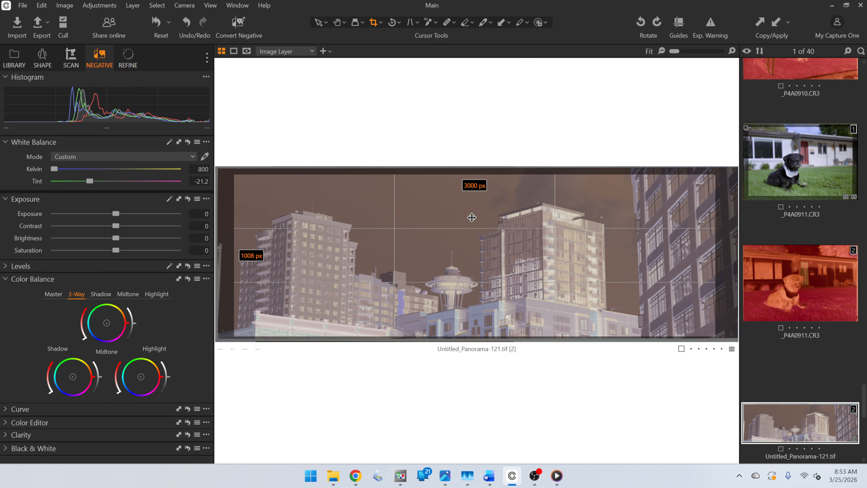
{"action": "left_click", "coordinate": [338, 21]}
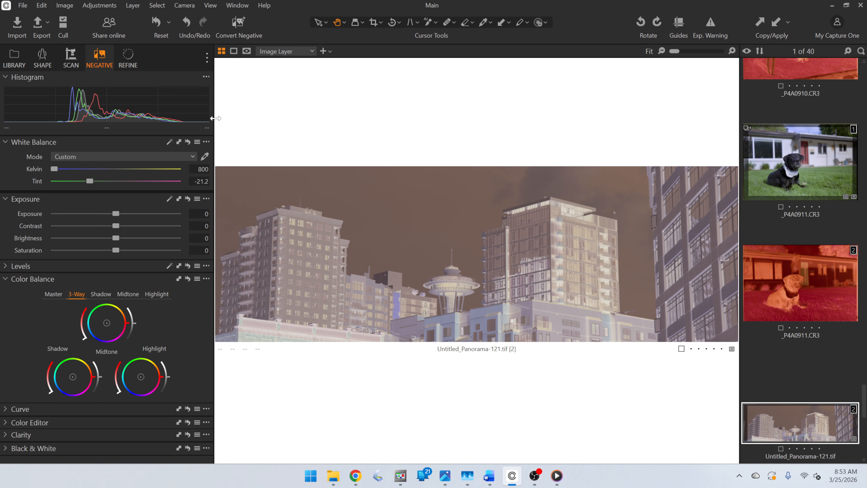
{"action": "left_click", "coordinate": [239, 22]}
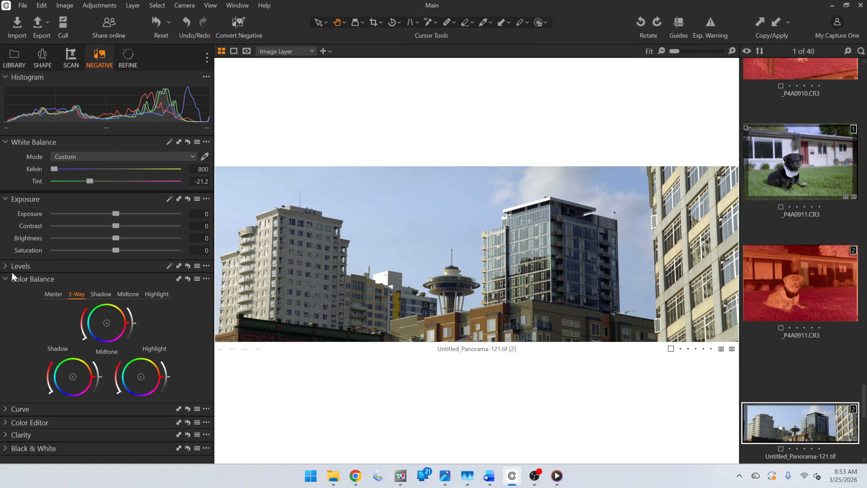
Set the film negative Auto Levels highlights clipping threshold to 0.01 % in the Levels preferences.
{"action": "left_click", "coordinate": [208, 266]}
{"action": "left_click", "coordinate": [199, 202]}
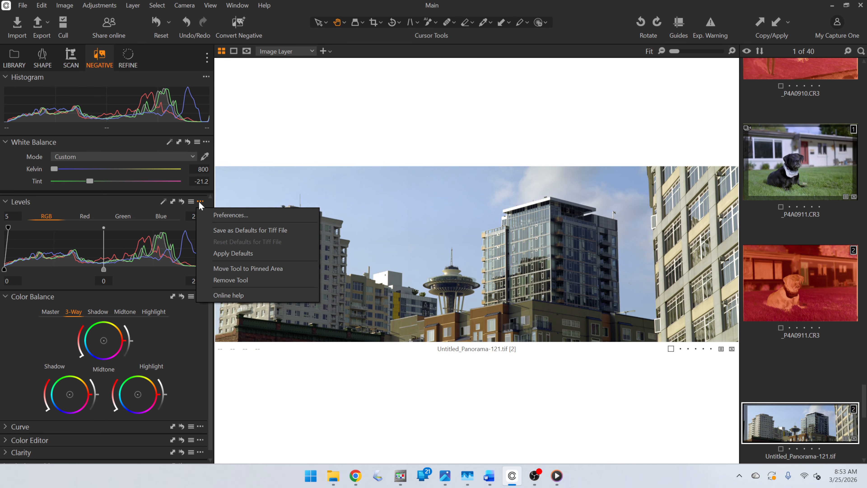
{"action": "left_click", "coordinate": [227, 214]}
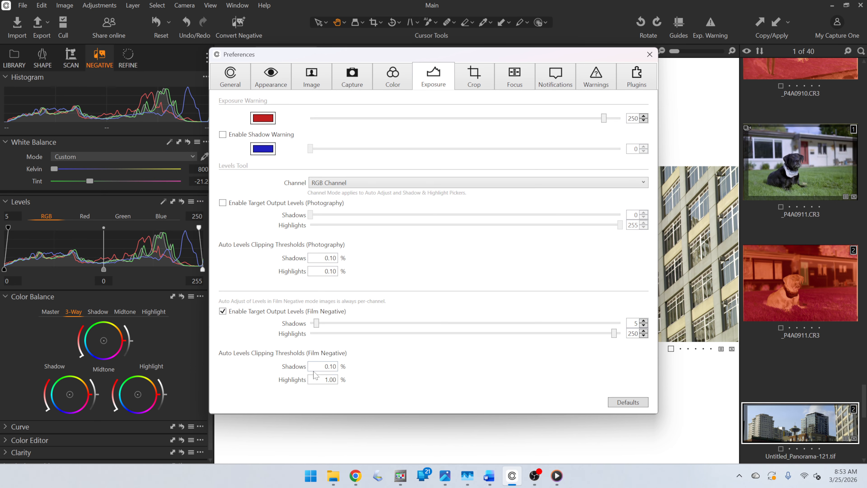
{"action": "left_click", "coordinate": [330, 380]}
{"action": "type", "text": "0.01"}
{"action": "key", "text": "Return"}
{"action": "left_click", "coordinate": [649, 54]}
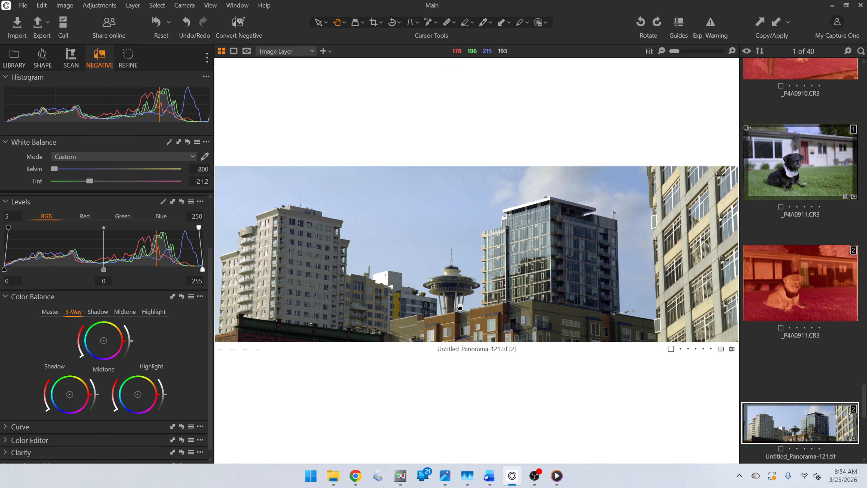
Sharpen the panorama with an amount of 309 and a radius of 1.5, checking the detail on the Space Needle.
{"action": "scroll", "coordinate": [460, 283], "scroll_direction": "up", "scroll_amount": 2}
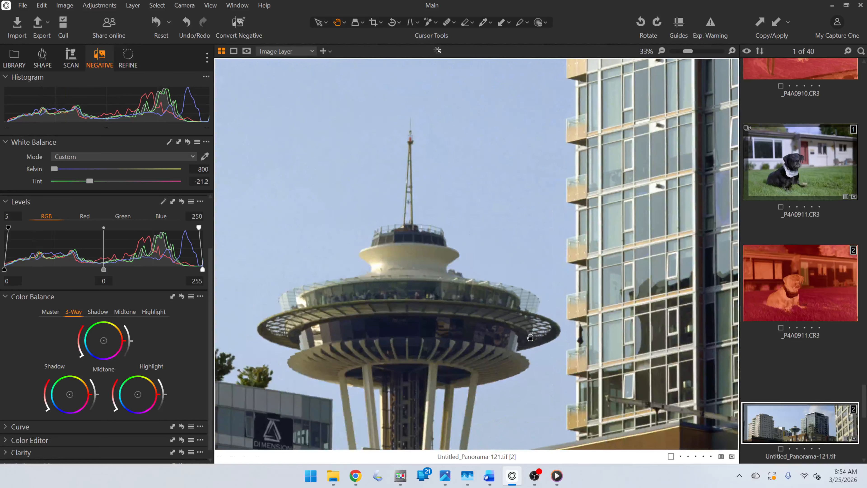
{"action": "left_click", "coordinate": [129, 57]}
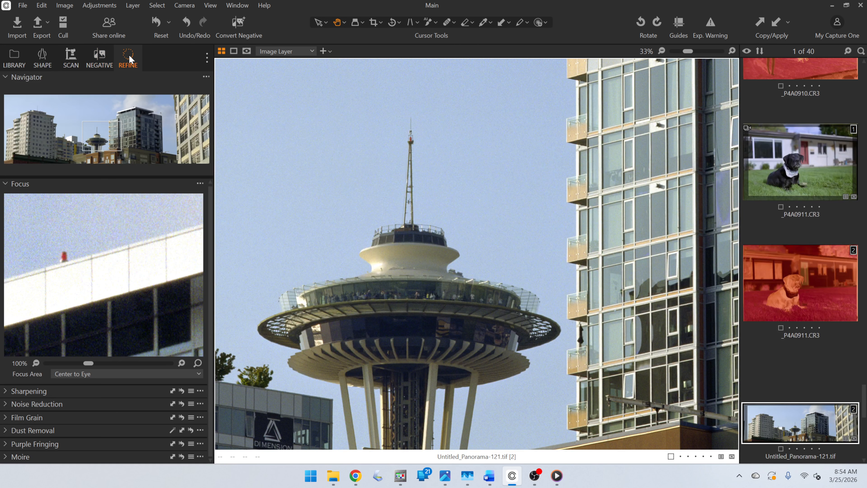
{"action": "left_click", "coordinate": [5, 390]}
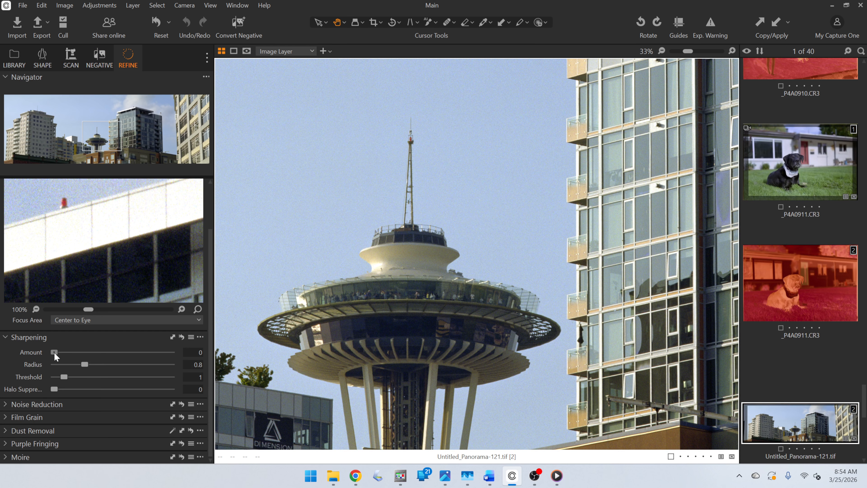
{"action": "left_click_drag", "start_coordinate": [54, 352], "coordinate": [93, 364]}
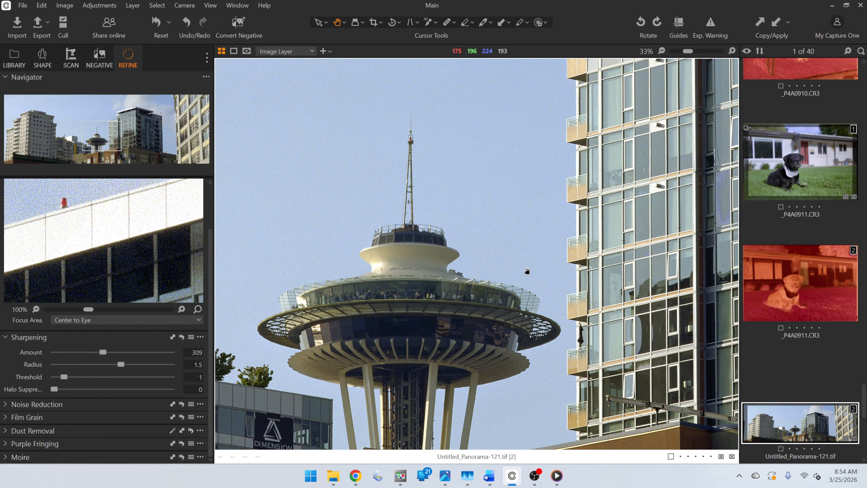
{"action": "left_click_drag", "start_coordinate": [504, 357], "coordinate": [673, 285]}
{"action": "scroll", "coordinate": [519, 218], "scroll_direction": "up", "scroll_amount": 1}
{"action": "left_click_drag", "start_coordinate": [514, 225], "coordinate": [422, 212]}
{"action": "scroll", "coordinate": [489, 204], "scroll_direction": "up", "scroll_amount": 2}
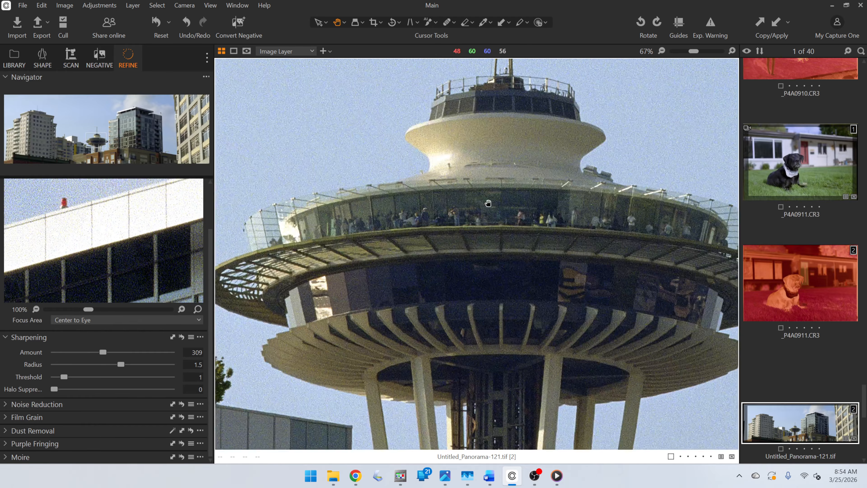
{"action": "left_click_drag", "start_coordinate": [613, 288], "coordinate": [596, 308]}
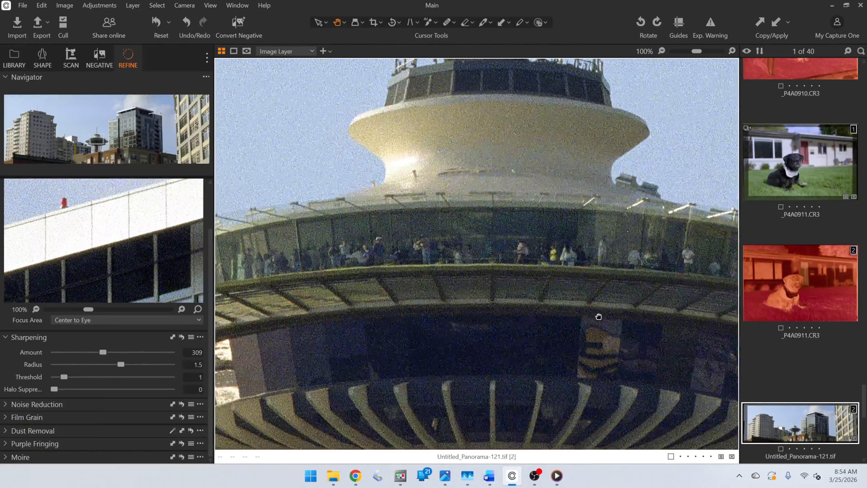
{"action": "scroll", "coordinate": [495, 251], "scroll_direction": "down", "scroll_amount": 4}
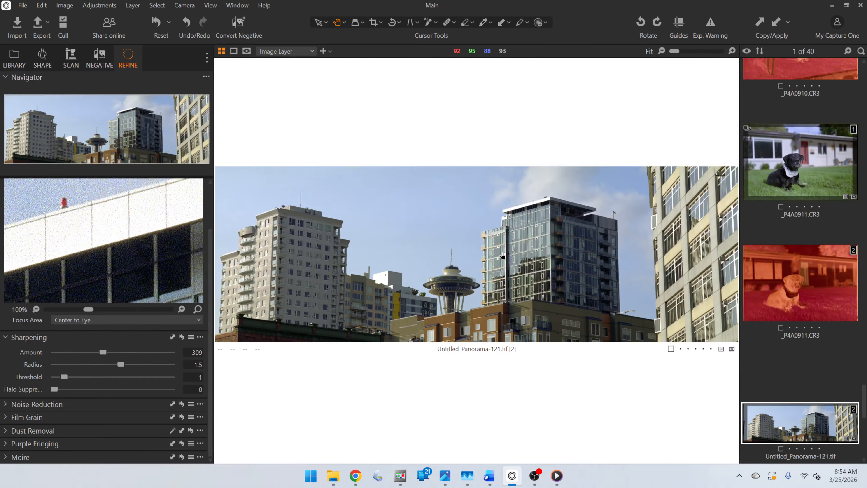
Find the negative _P4A0910.CR3 among the thumbnails and open it for editing.
{"action": "key", "text": "g"}
{"action": "scroll", "coordinate": [543, 307], "scroll_direction": "up", "scroll_amount": 5}
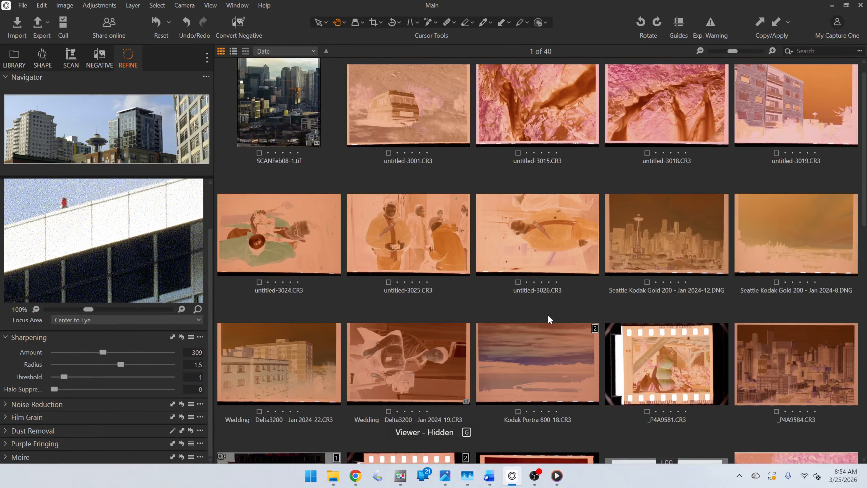
{"action": "scroll", "coordinate": [548, 317], "scroll_direction": "down", "scroll_amount": 10}
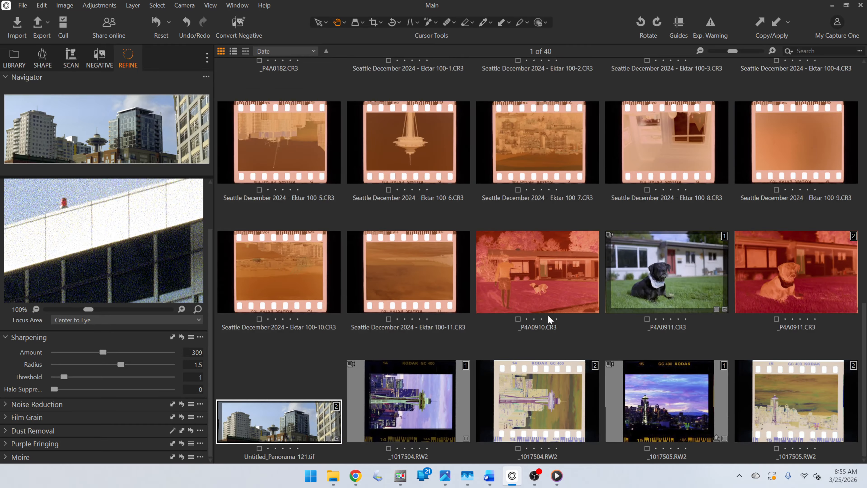
{"action": "double_click", "coordinate": [552, 272]}
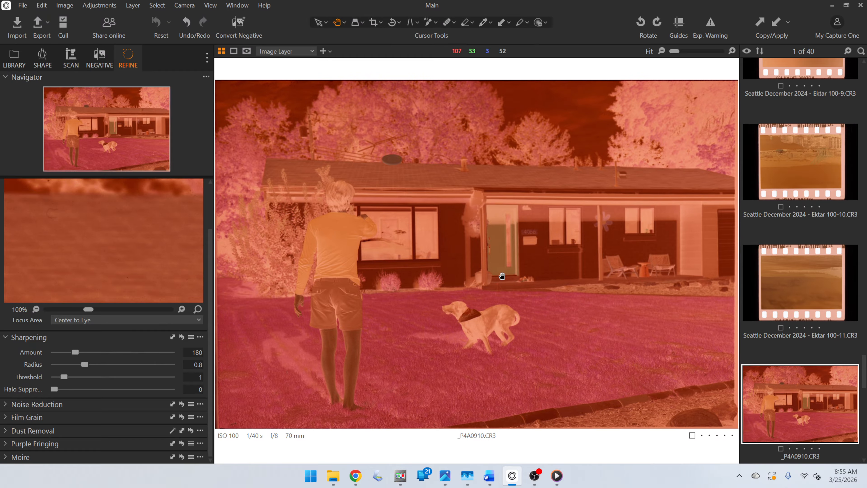
Pick white balance on the unexposed film border at the right edge of _P4A0910.CR3.
{"action": "key", "text": "w"}
{"action": "scroll", "coordinate": [728, 246], "scroll_direction": "up", "scroll_amount": 6}
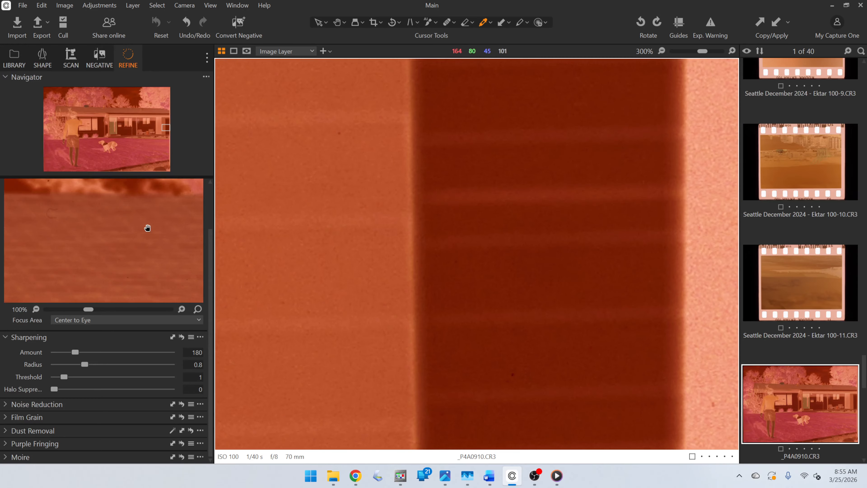
{"action": "left_click", "coordinate": [692, 189]}
{"action": "scroll", "coordinate": [702, 177], "scroll_direction": "down", "scroll_amount": 6}
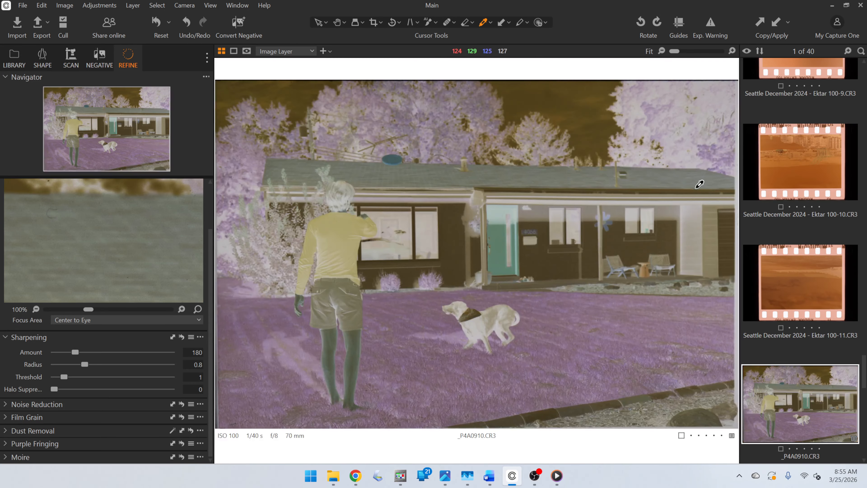
Crop the film borders off the house and dog image and convert the negative to a positive.
{"action": "left_click", "coordinate": [373, 22]}
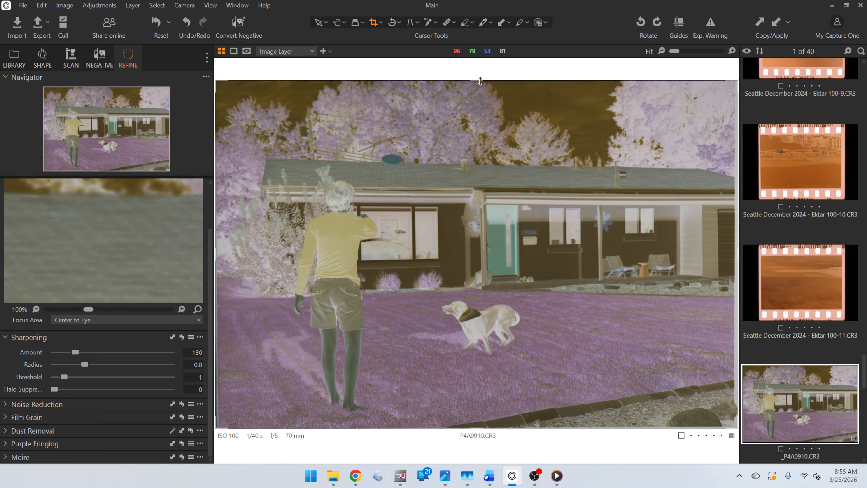
{"action": "left_click_drag", "start_coordinate": [480, 82], "coordinate": [478, 106]}
{"action": "mouse_move", "coordinate": [473, 185]}
{"action": "left_mouse_down"}
{"action": "mouse_move", "coordinate": [471, 170]}
{"action": "mouse_move", "coordinate": [473, 178]}
{"action": "left_mouse_up"}
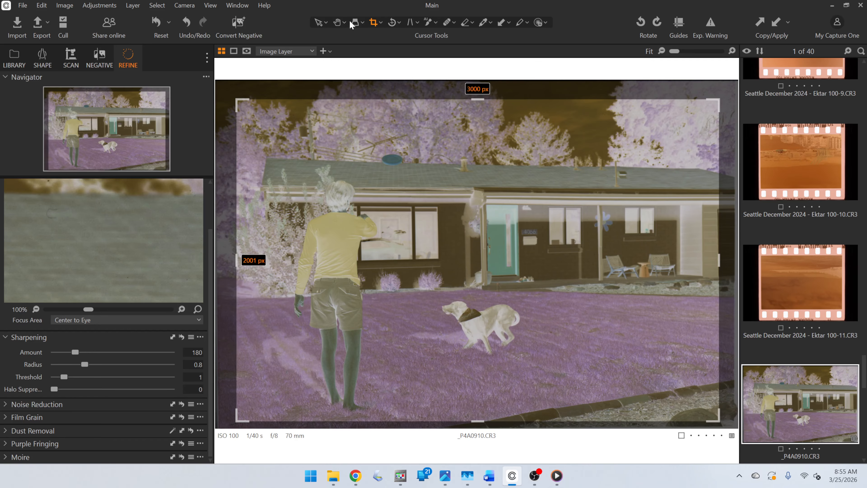
{"action": "left_click", "coordinate": [337, 23]}
{"action": "left_click", "coordinate": [238, 23]}
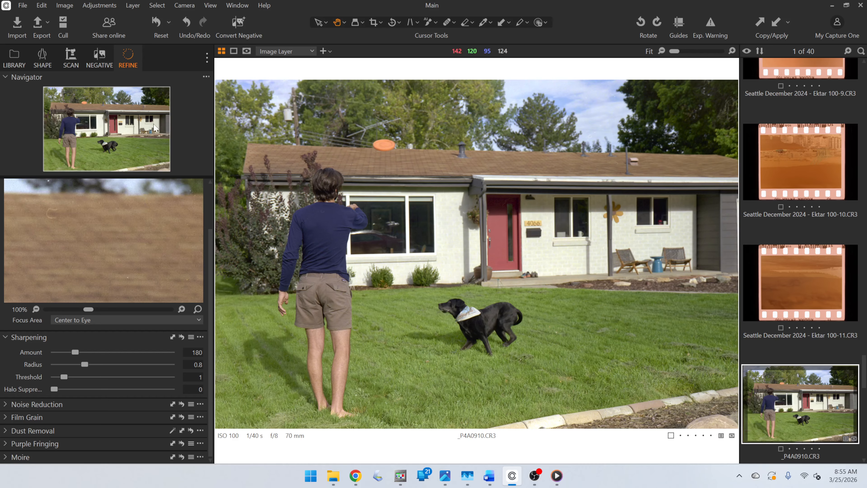
Review the Exposure, Levels and Color Balance tools for the converted image, including the Master color wheel.
{"action": "left_click", "coordinate": [103, 63]}
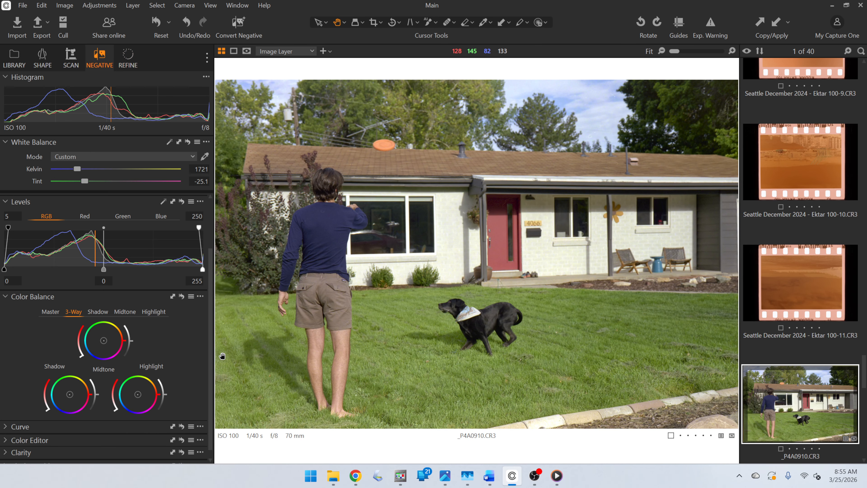
{"action": "scroll", "coordinate": [166, 392], "scroll_direction": "up", "scroll_amount": 3}
{"action": "scroll", "coordinate": [166, 394], "scroll_direction": "down", "scroll_amount": 3}
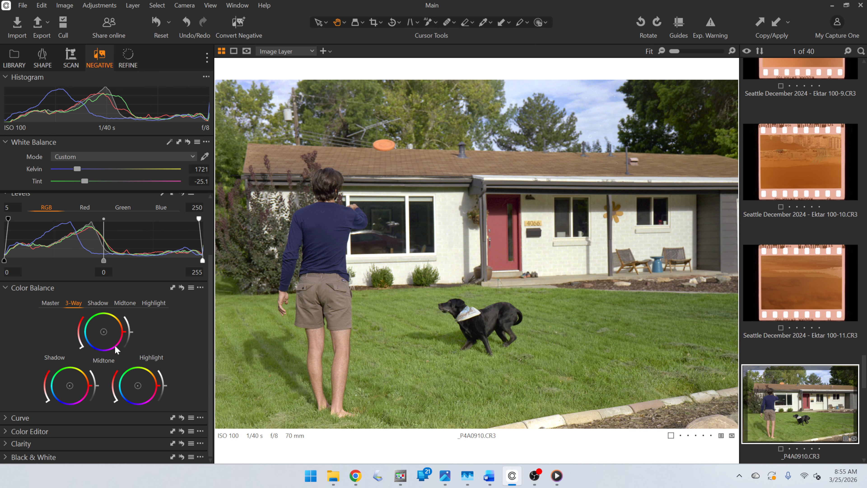
{"action": "mouse_move", "coordinate": [104, 333]}
{"action": "left_mouse_down"}
{"action": "mouse_move", "coordinate": [110, 327]}
{"action": "mouse_move", "coordinate": [79, 329]}
{"action": "mouse_move", "coordinate": [99, 324]}
{"action": "mouse_move", "coordinate": [86, 334]}
{"action": "mouse_move", "coordinate": [115, 340]}
{"action": "mouse_move", "coordinate": [104, 332]}
{"action": "left_mouse_up"}
{"action": "left_click", "coordinate": [58, 304]}
{"action": "mouse_move", "coordinate": [104, 360]}
{"action": "left_mouse_down"}
{"action": "mouse_move", "coordinate": [85, 352]}
{"action": "mouse_move", "coordinate": [116, 330]}
{"action": "mouse_move", "coordinate": [51, 345]}
{"action": "mouse_move", "coordinate": [12, 320]}
{"action": "mouse_move", "coordinate": [146, 366]}
{"action": "mouse_move", "coordinate": [105, 359]}
{"action": "left_mouse_up"}
{"action": "scroll", "coordinate": [81, 288], "scroll_direction": "up", "scroll_amount": 2}
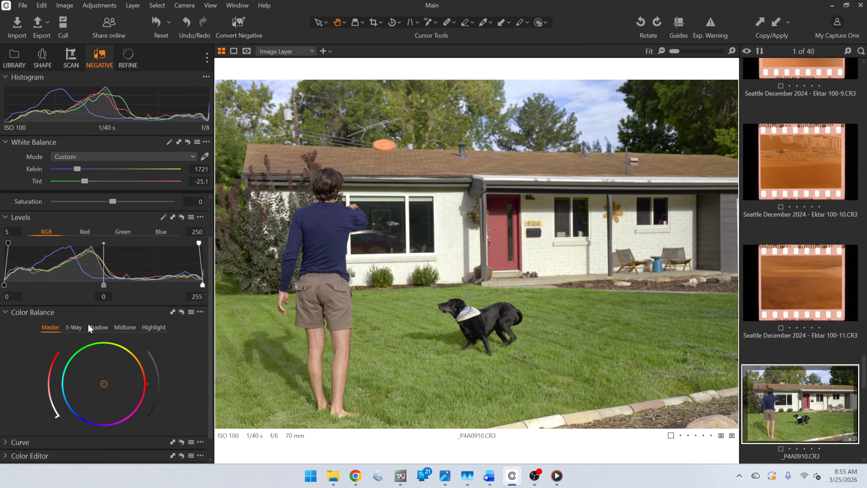
{"action": "scroll", "coordinate": [76, 341], "scroll_direction": "down", "scroll_amount": 3}
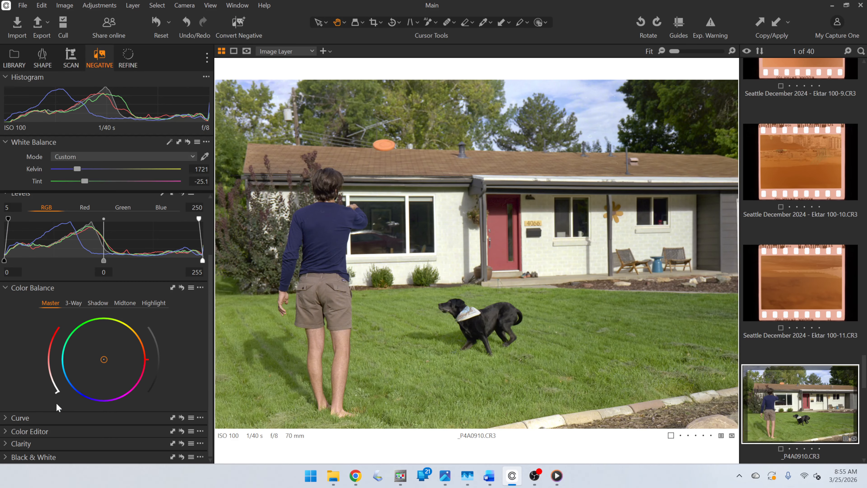
Use the Curve tool's Pick Neutralize Point on the white brick wall to balance the color channels.
{"action": "scroll", "coordinate": [16, 417], "scroll_direction": "down", "scroll_amount": 5}
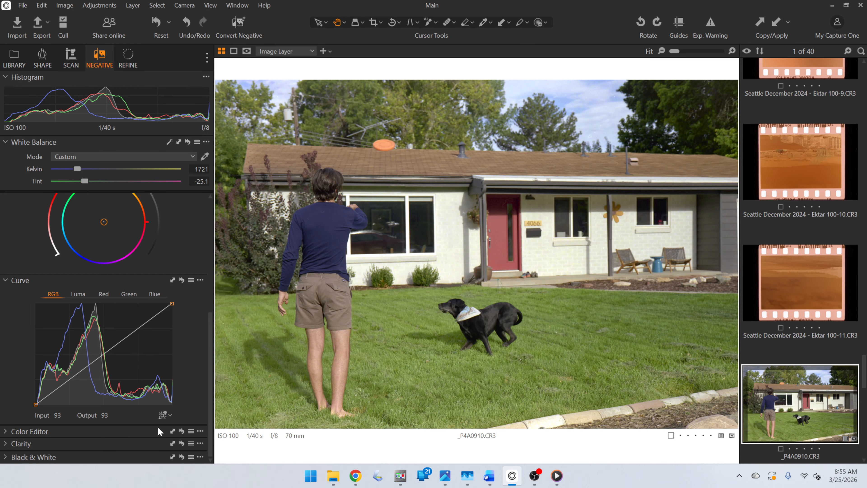
{"action": "left_click", "coordinate": [490, 23]}
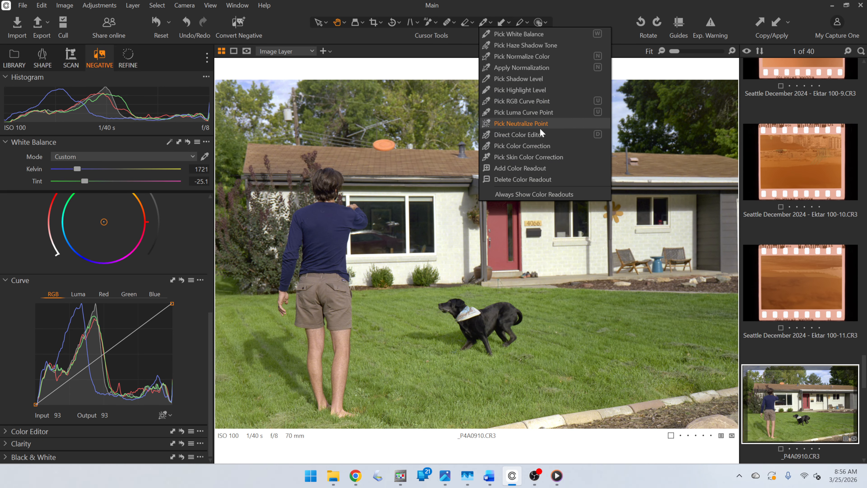
{"action": "left_click", "coordinate": [163, 415]}
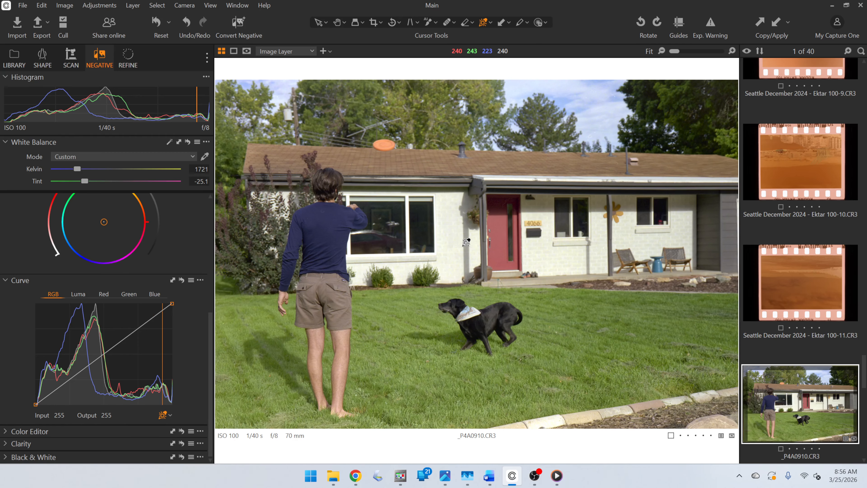
{"action": "scroll", "coordinate": [542, 234], "scroll_direction": "up", "scroll_amount": 5}
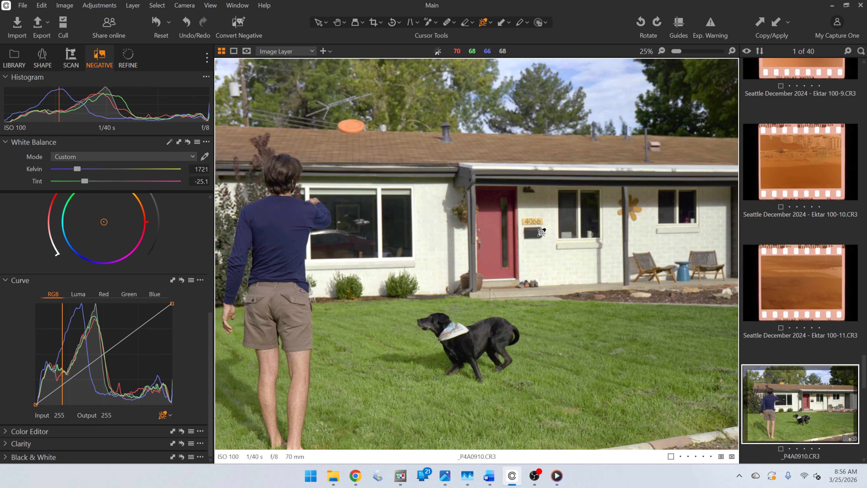
{"action": "scroll", "coordinate": [555, 290], "scroll_direction": "down", "scroll_amount": 5}
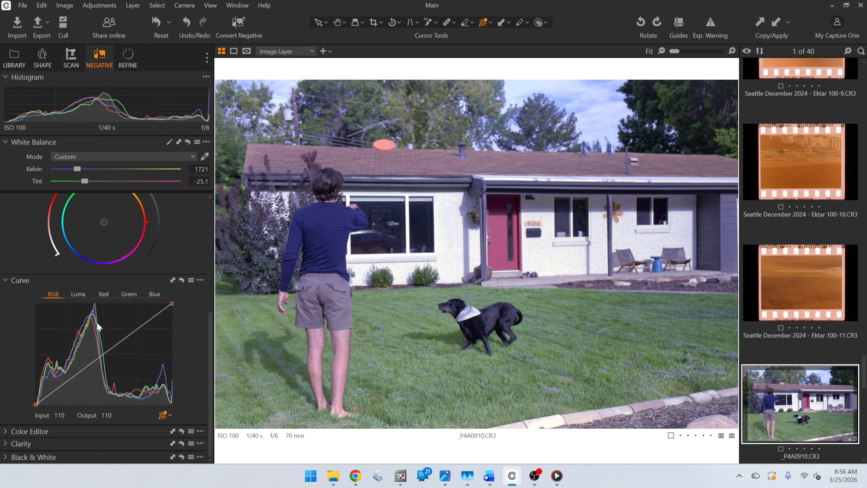
Inspect the red, green and blue channel curves and pick a new neutralize point on the dark grey siding of the house.
{"action": "left_click", "coordinate": [98, 297]}
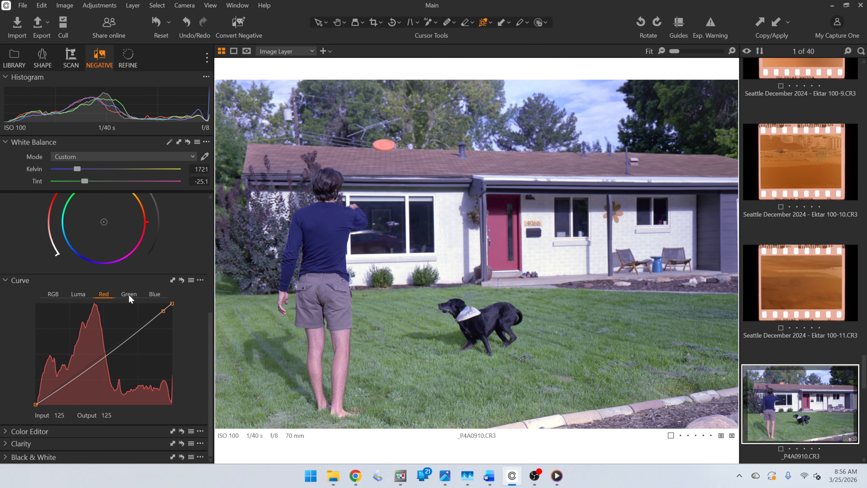
{"action": "left_click", "coordinate": [128, 295]}
{"action": "left_click", "coordinate": [154, 294]}
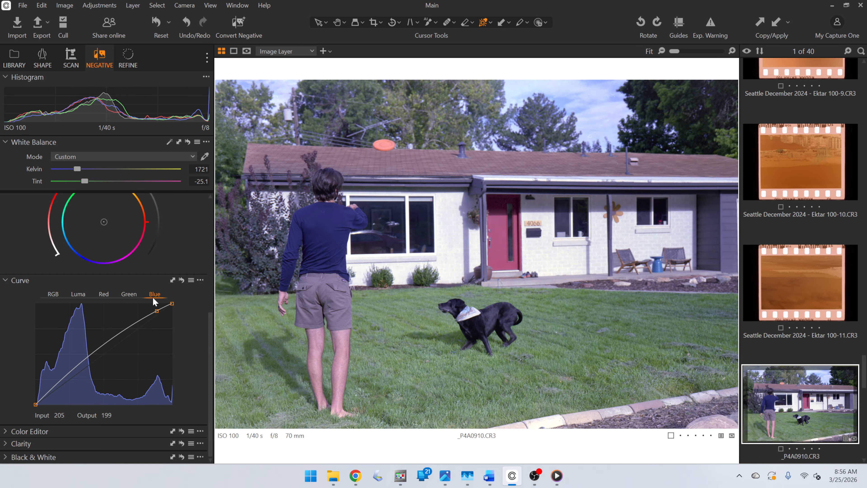
{"action": "scroll", "coordinate": [730, 213], "scroll_direction": "up", "scroll_amount": 3}
{"action": "left_click", "coordinate": [730, 213]}
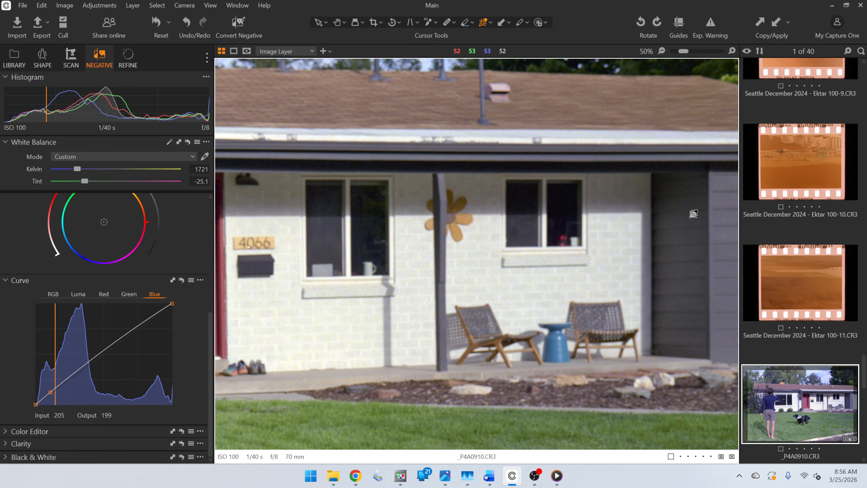
Open the skyline negative _P4A9584.CR3 from the thumbnail grid and set its white balance from the unexposed film border.
{"action": "scroll", "coordinate": [497, 372], "scroll_direction": "down", "scroll_amount": 3}
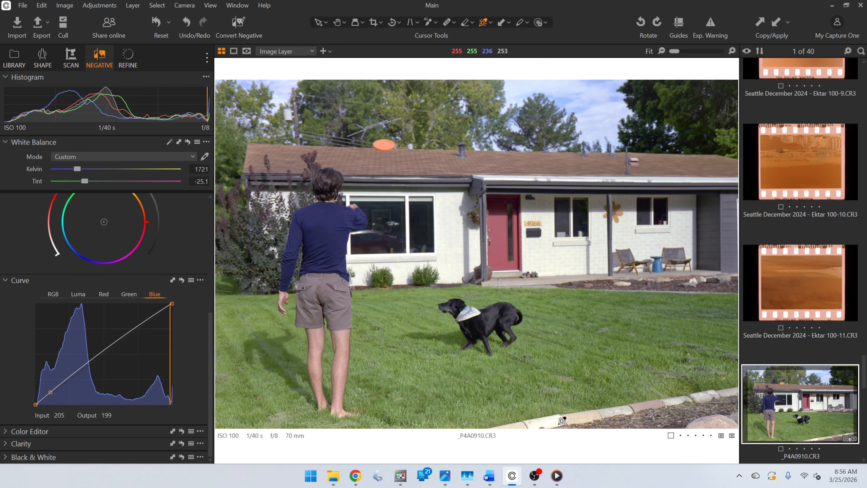
{"action": "key", "text": "g"}
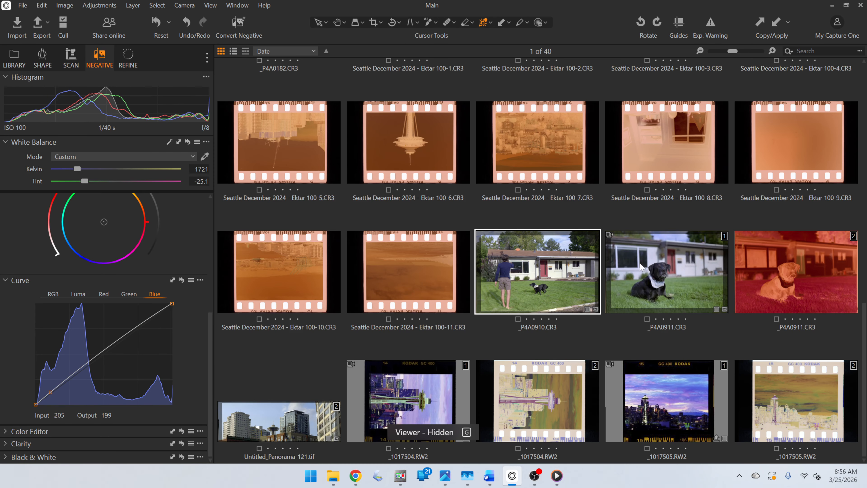
{"action": "scroll", "coordinate": [626, 303], "scroll_direction": "up", "scroll_amount": 10}
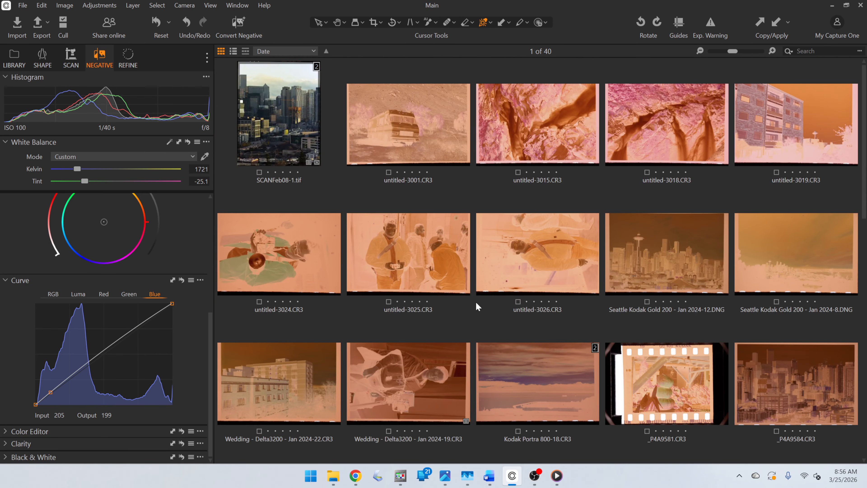
{"action": "scroll", "coordinate": [484, 300], "scroll_direction": "down", "scroll_amount": 3}
{"action": "double_click", "coordinate": [820, 259]}
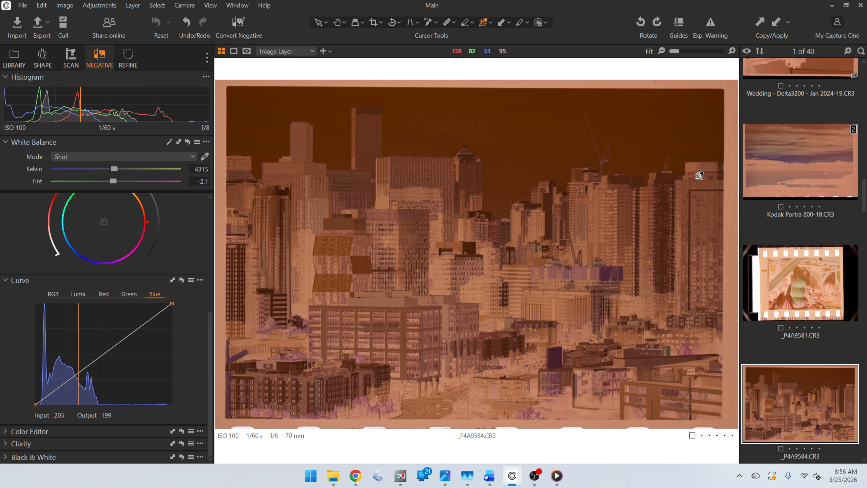
{"action": "key", "text": "w"}
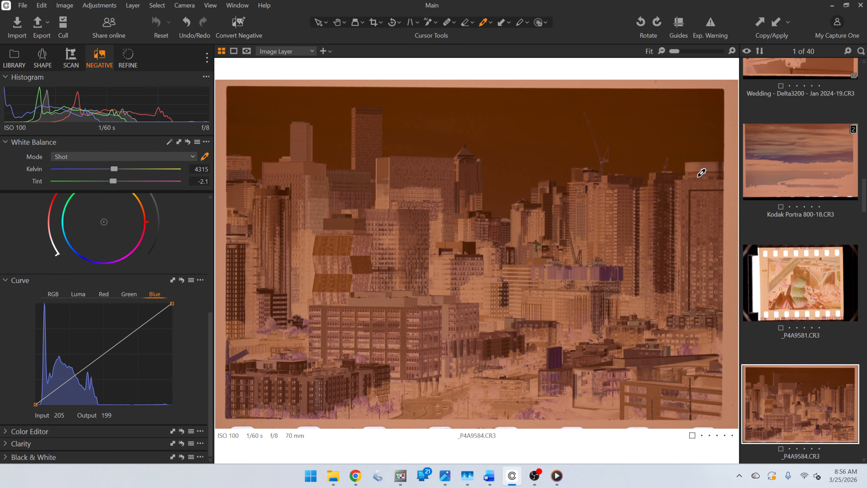
{"action": "left_click", "coordinate": [737, 100]}
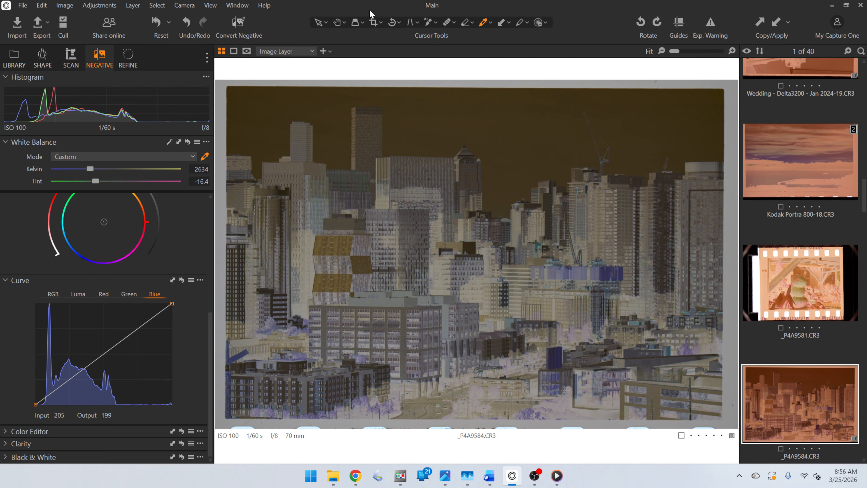
Crop the skyline image just inside its film borders and convert the negative to a positive.
{"action": "key", "text": "c"}
{"action": "left_click_drag", "start_coordinate": [233, 93], "coordinate": [717, 321]}
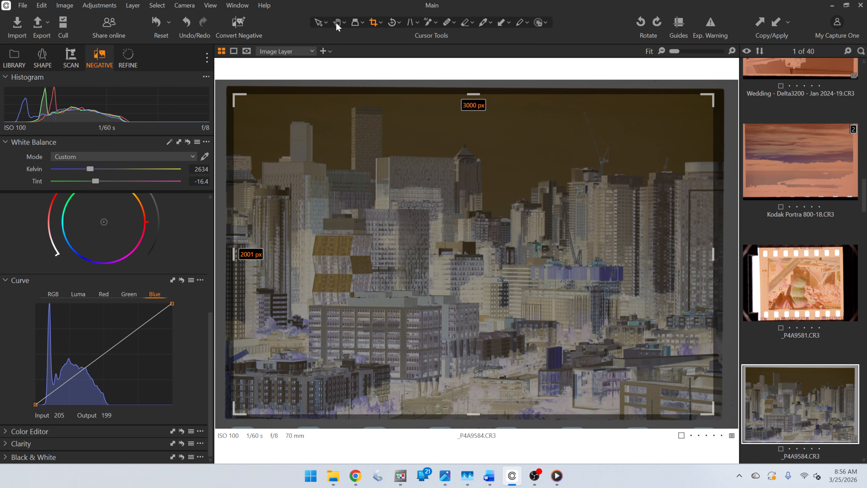
{"action": "left_click", "coordinate": [238, 22]}
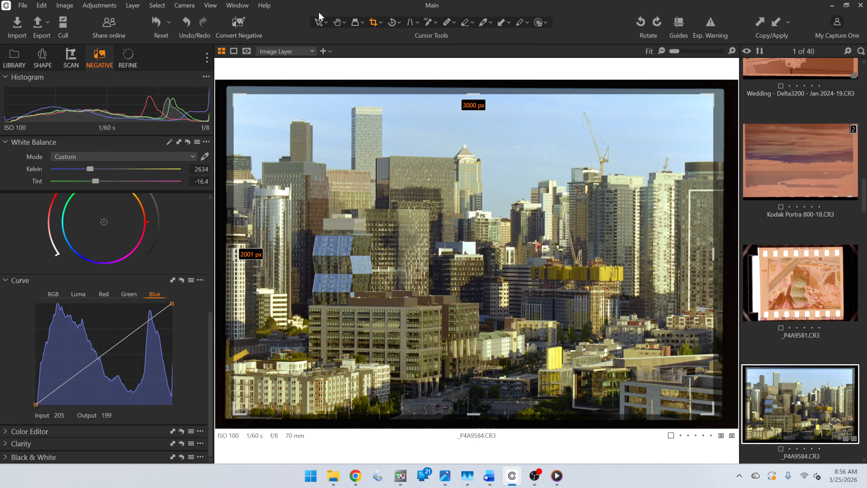
{"action": "left_click", "coordinate": [337, 23]}
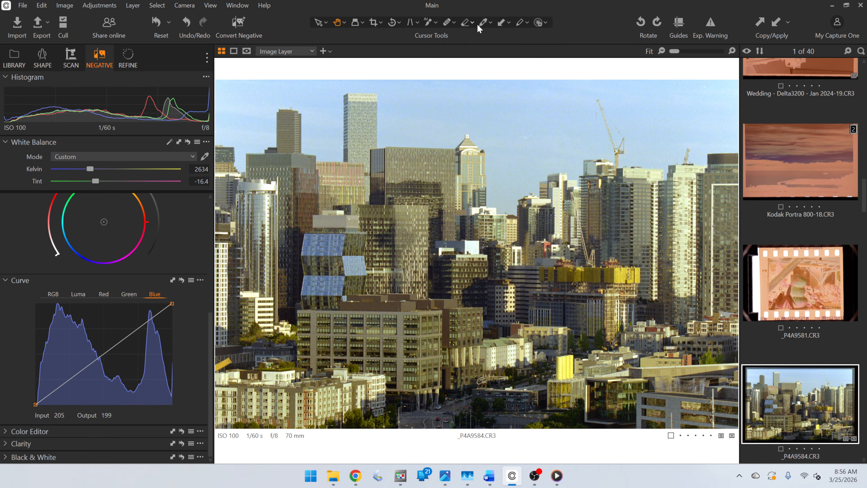
Neutralize the skyline's color channels with Pick Neutralize Point on the grey facade of the large foreground building.
{"action": "left_click", "coordinate": [486, 24]}
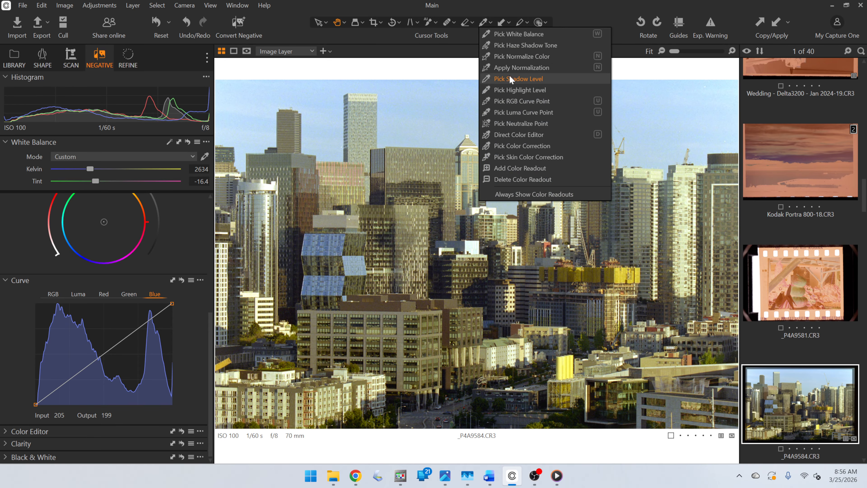
{"action": "left_click", "coordinate": [517, 125]}
{"action": "scroll", "coordinate": [373, 378], "scroll_direction": "up", "scroll_amount": 1}
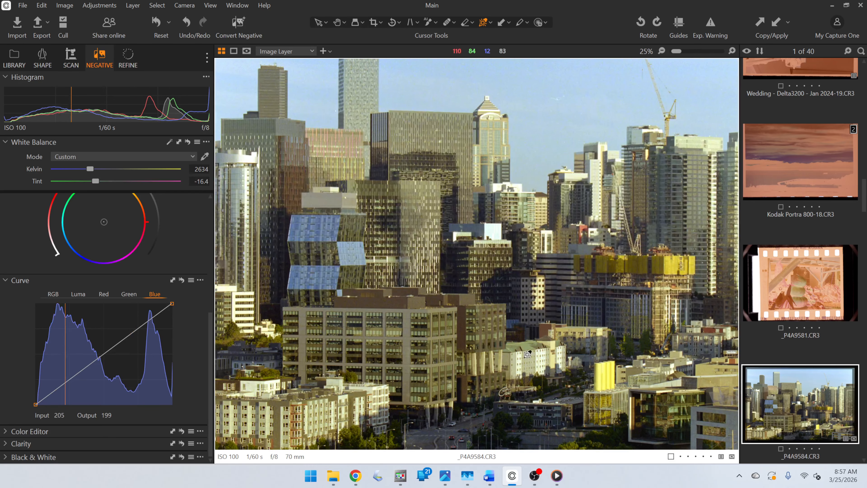
{"action": "scroll", "coordinate": [424, 321], "scroll_direction": "up", "scroll_amount": 2}
{"action": "scroll", "coordinate": [424, 321], "scroll_direction": "up", "scroll_amount": 1}
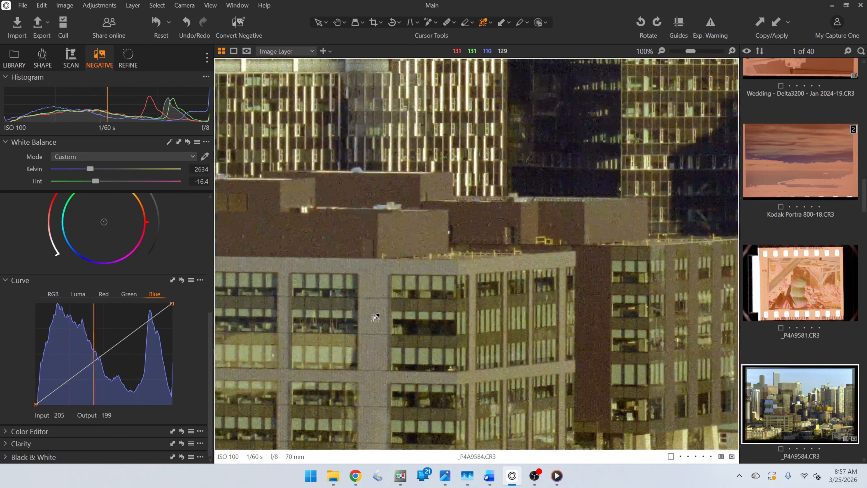
{"action": "scroll", "coordinate": [375, 318], "scroll_direction": "down", "scroll_amount": 3}
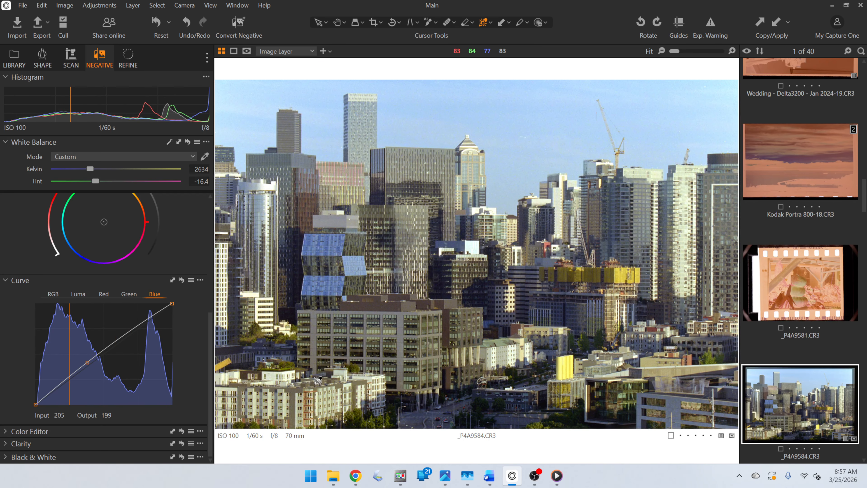
Shape the skyline's RGB curve into a gentle S, anchoring the shadows and midtones and raising the highlights.
{"action": "left_click", "coordinate": [54, 294]}
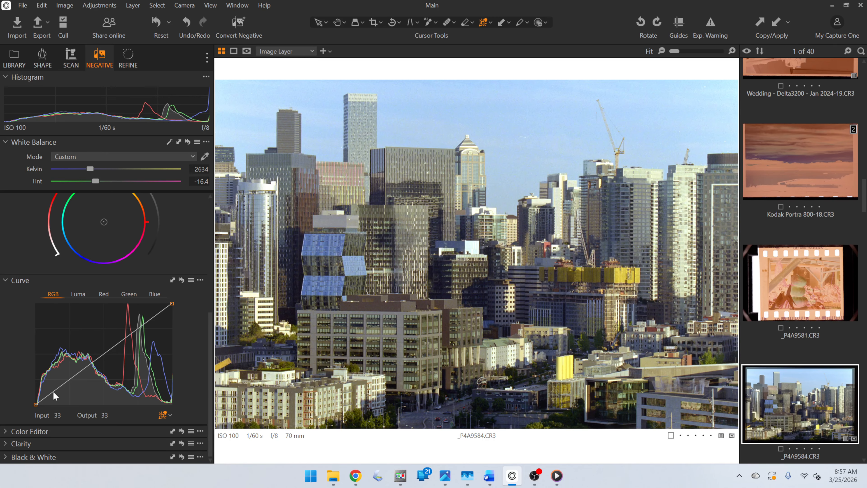
{"action": "left_click_drag", "start_coordinate": [53, 391], "coordinate": [77, 373]}
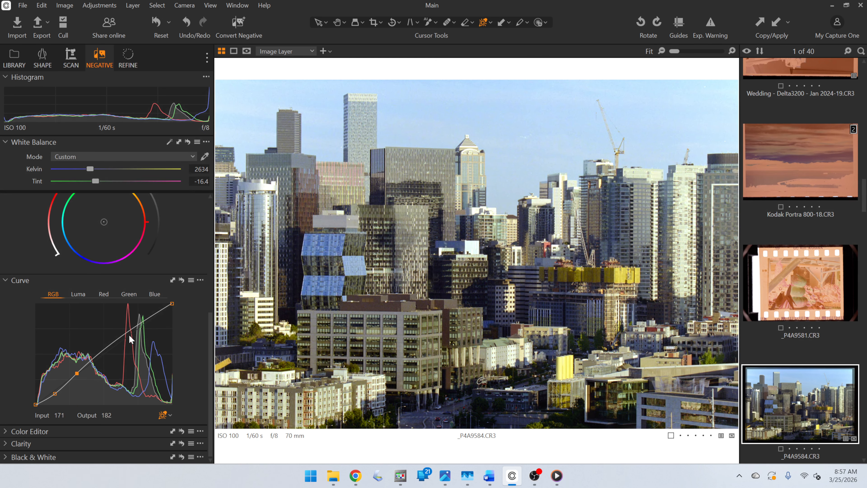
{"action": "mouse_move", "coordinate": [129, 334]}
{"action": "left_mouse_down"}
{"action": "mouse_move", "coordinate": [136, 322]}
{"action": "mouse_move", "coordinate": [133, 335]}
{"action": "left_mouse_up"}
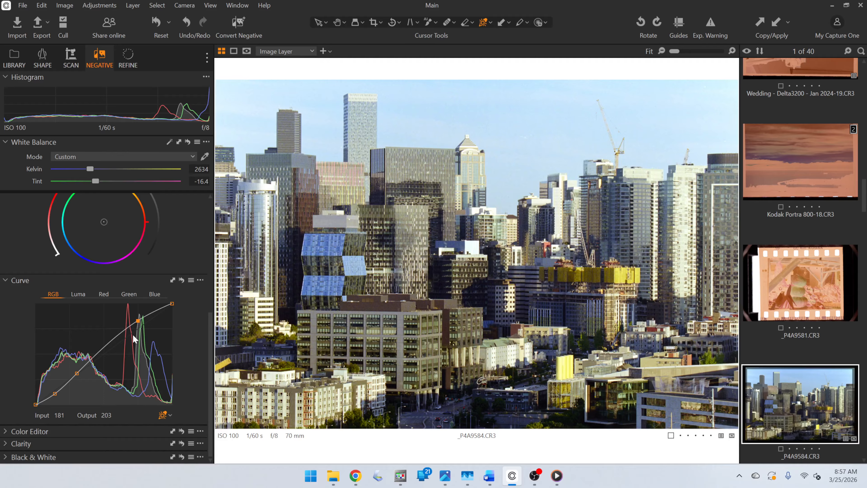
Add the Before/After tool to the toolbar and compare the skyline's original negative with the full converted image.
{"action": "right_click", "coordinate": [597, 21]}
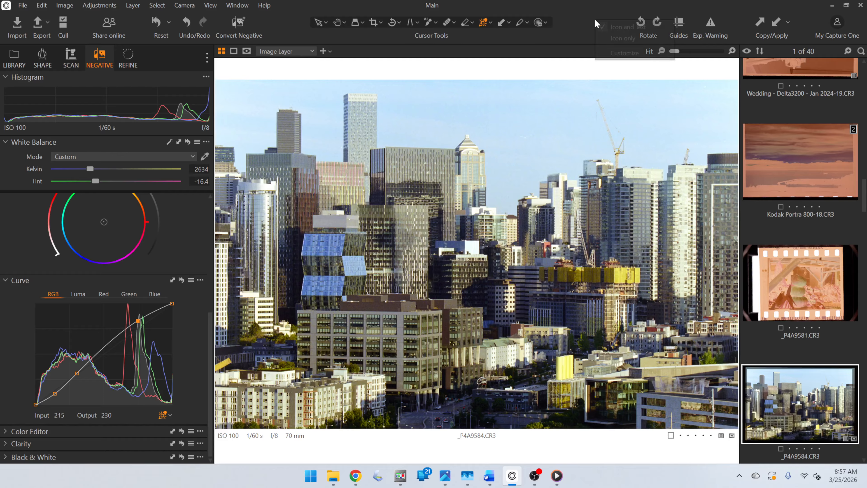
{"action": "left_click", "coordinate": [615, 48]}
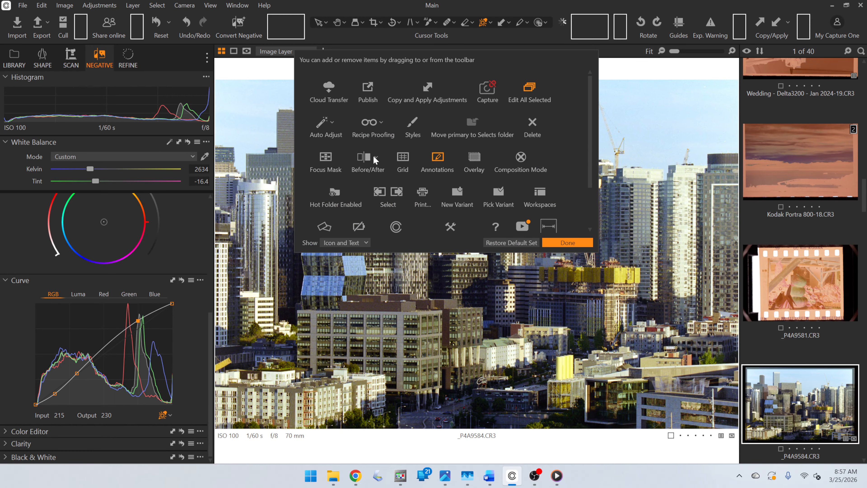
{"action": "left_click_drag", "start_coordinate": [375, 159], "coordinate": [630, 24]}
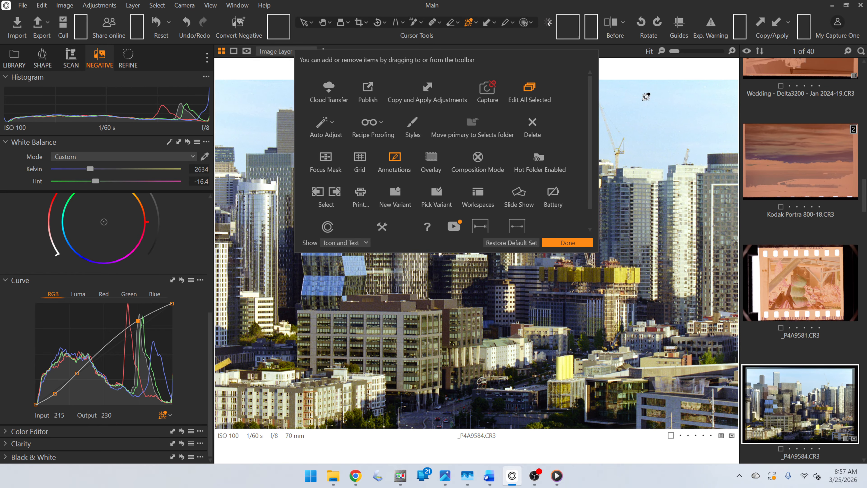
{"action": "left_click", "coordinate": [568, 242]}
{"action": "left_click", "coordinate": [612, 21]}
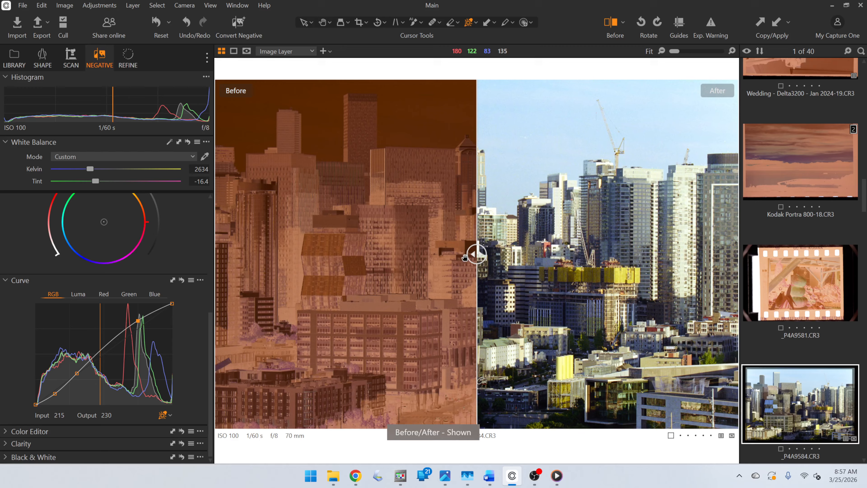
{"action": "left_click_drag", "start_coordinate": [465, 257], "coordinate": [196, 194]}
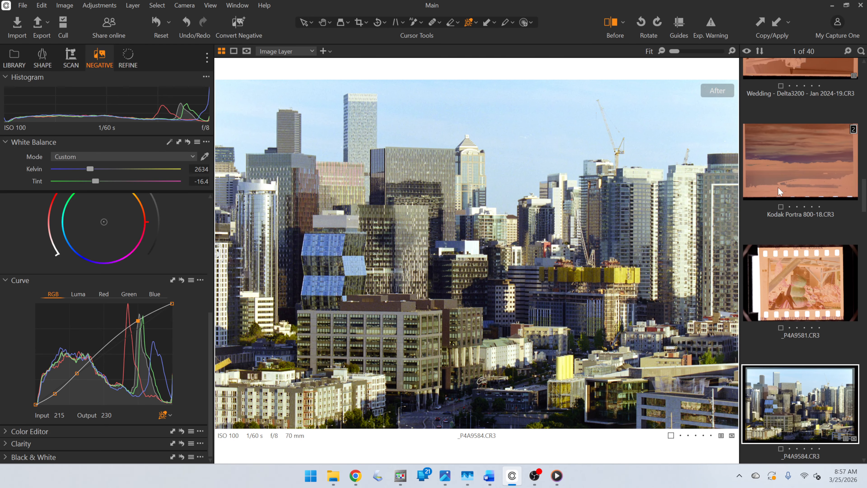
Turn off the Before/After view and white-balance Kodak Portra 800-18.CR3 from its unexposed film border.
{"action": "left_click", "coordinate": [793, 163]}
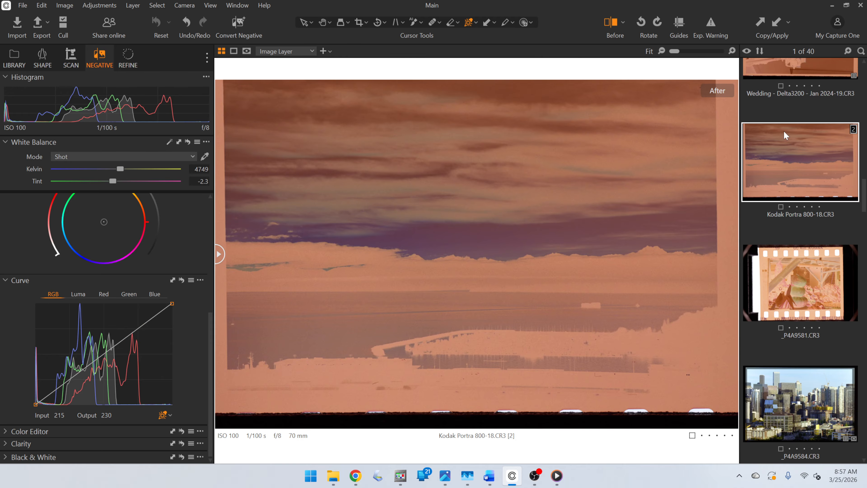
{"action": "left_click", "coordinate": [616, 24]}
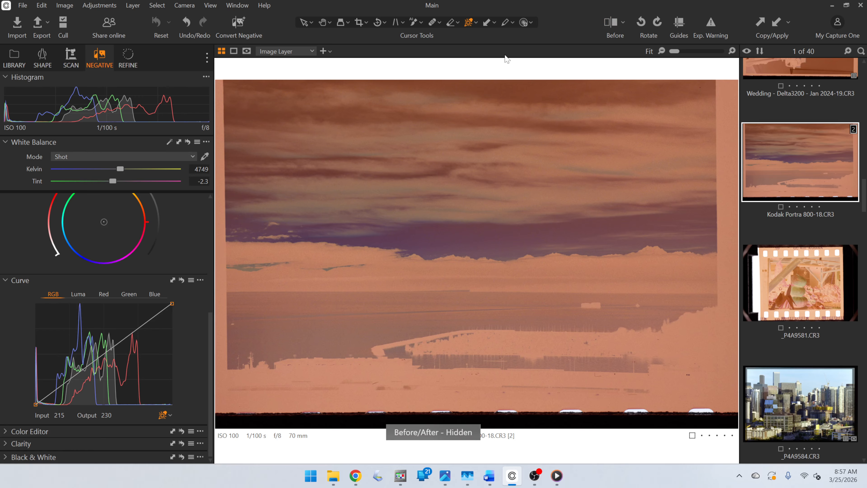
{"action": "key", "text": "w"}
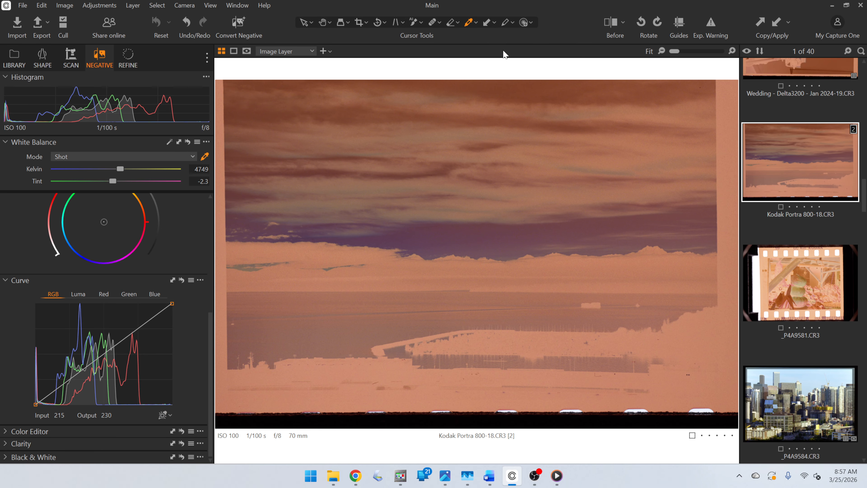
{"action": "left_click", "coordinate": [729, 119]}
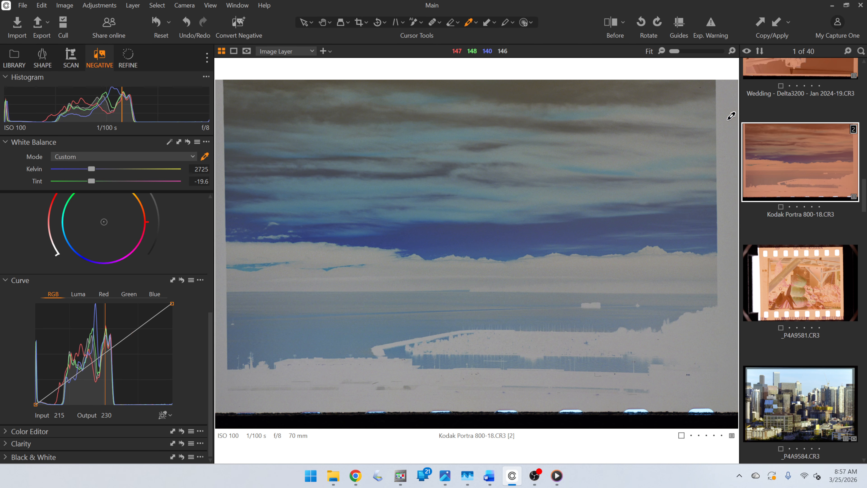
Crop the sunset seascape inside its film borders and convert the negative to a positive.
{"action": "key", "text": "c"}
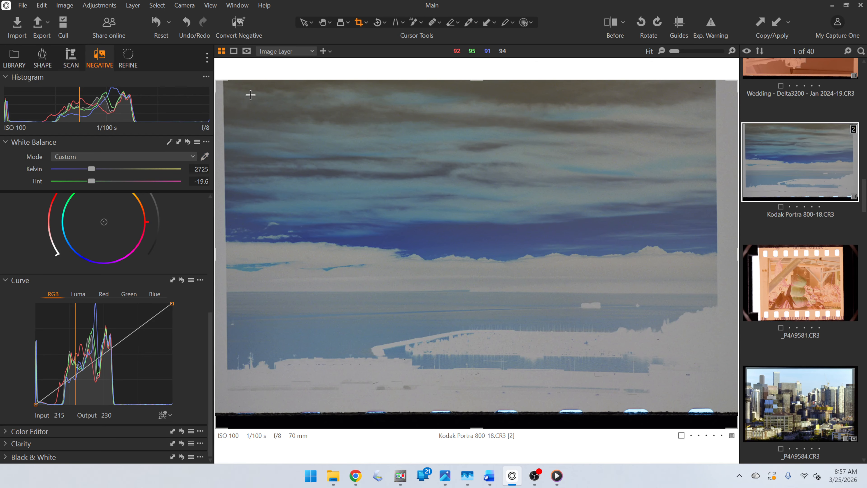
{"action": "left_click_drag", "start_coordinate": [250, 95], "coordinate": [684, 297]}
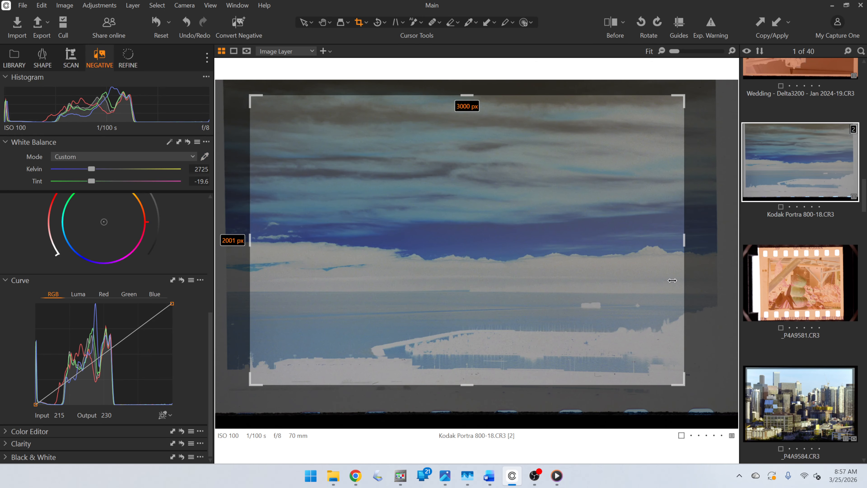
{"action": "left_click", "coordinate": [236, 22]}
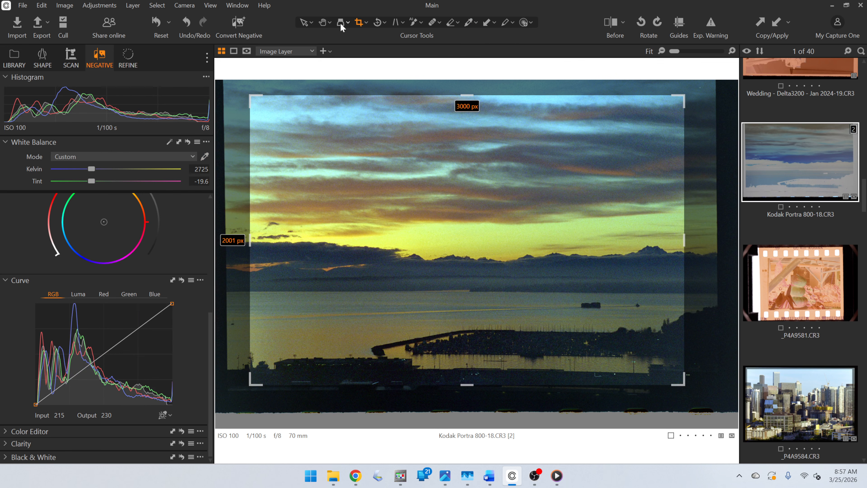
{"action": "key", "text": "h"}
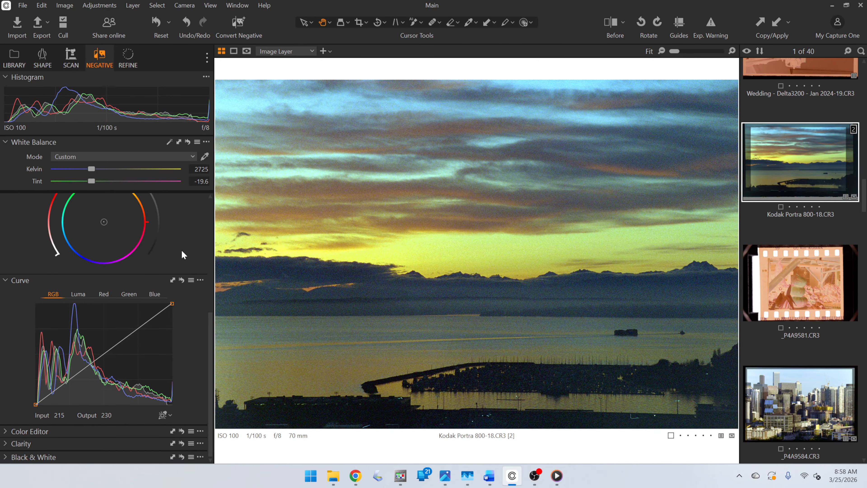
Set the sunset image's green channel highlight input level to 140 in Levels.
{"action": "scroll", "coordinate": [180, 251], "scroll_direction": "up", "scroll_amount": 3}
{"action": "scroll", "coordinate": [196, 327], "scroll_direction": "down", "scroll_amount": 3}
{"action": "scroll", "coordinate": [195, 329], "scroll_direction": "up", "scroll_amount": 6}
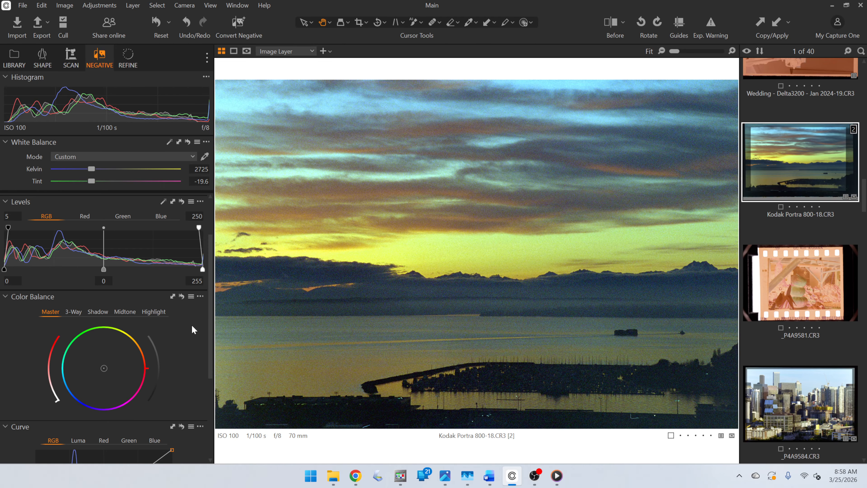
{"action": "left_click", "coordinate": [123, 216]}
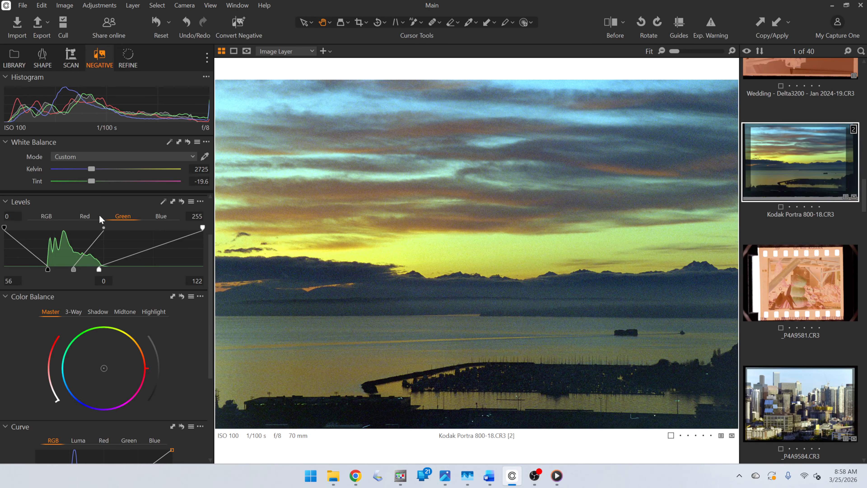
{"action": "left_click_drag", "start_coordinate": [100, 270], "coordinate": [114, 269]}
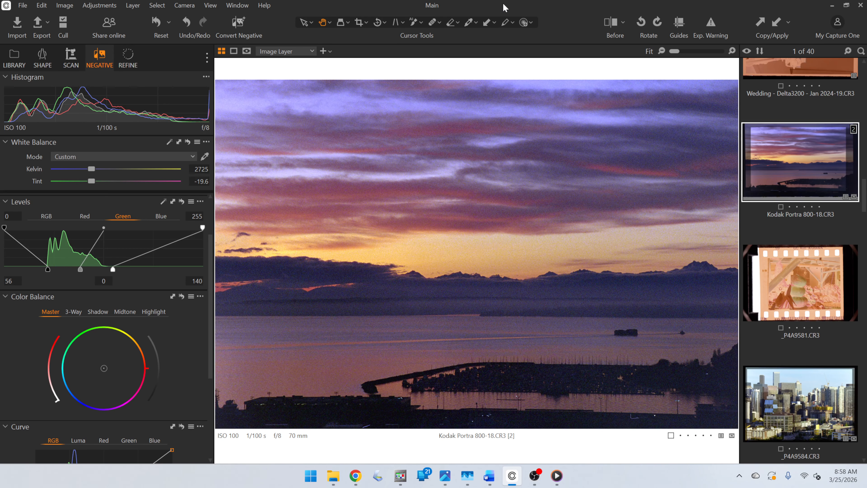
Open Seattle December 2024 - Ektar 100-1.CR3 from the thumbnail grid.
{"action": "key", "text": "g"}
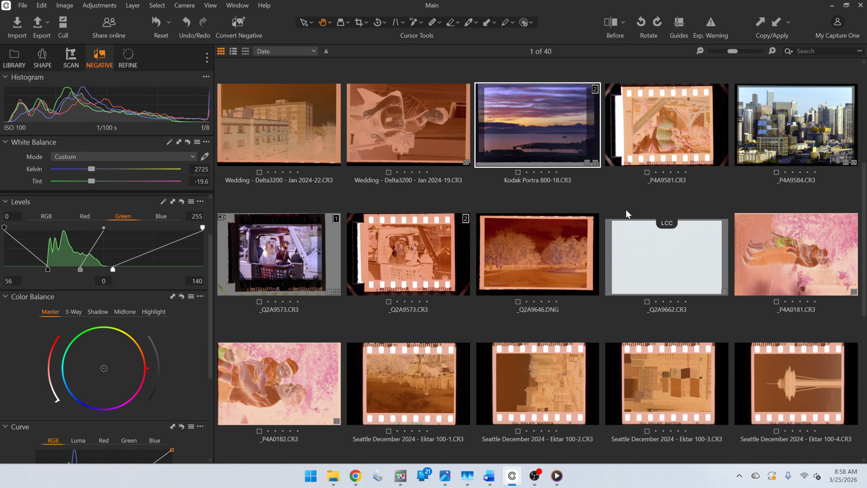
{"action": "scroll", "coordinate": [626, 209], "scroll_direction": "down", "scroll_amount": 3}
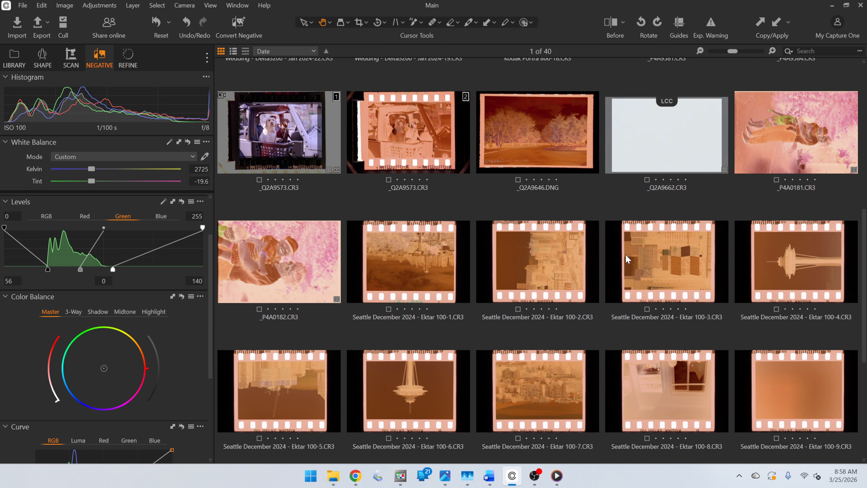
{"action": "double_click", "coordinate": [420, 266]}
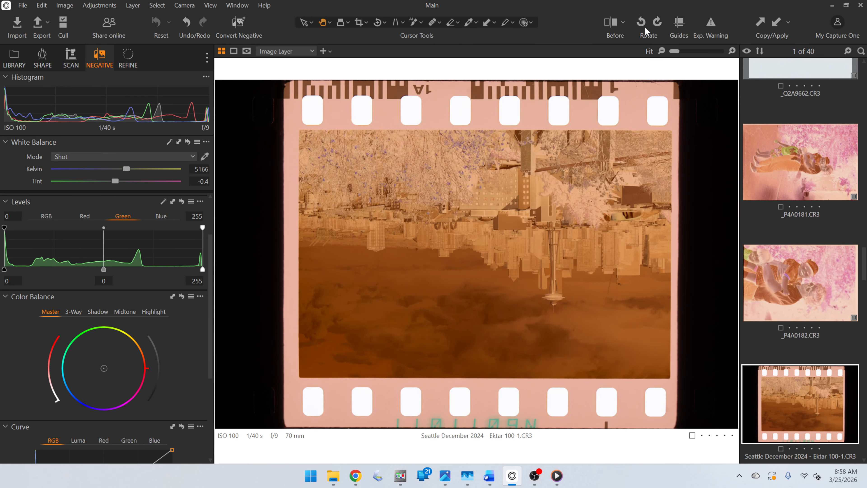
Rotate Ektar 100-1.CR3 by 180 degrees so the skyline stands upright and pick its white balance from the unexposed film border.
{"action": "double_click", "coordinate": [657, 23]}
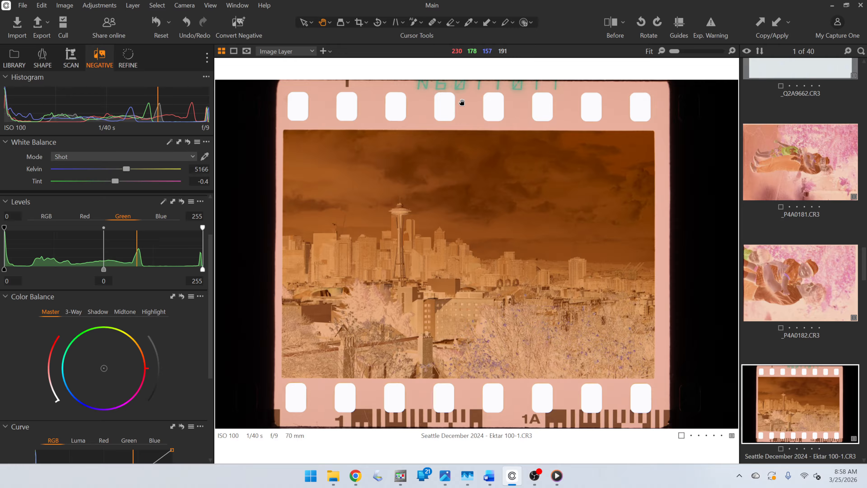
{"action": "left_click", "coordinate": [468, 24]}
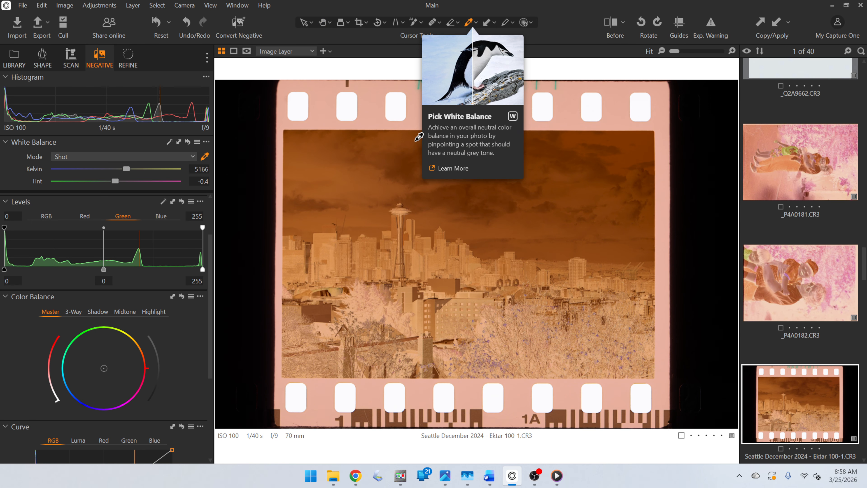
{"action": "left_click", "coordinate": [416, 116]}
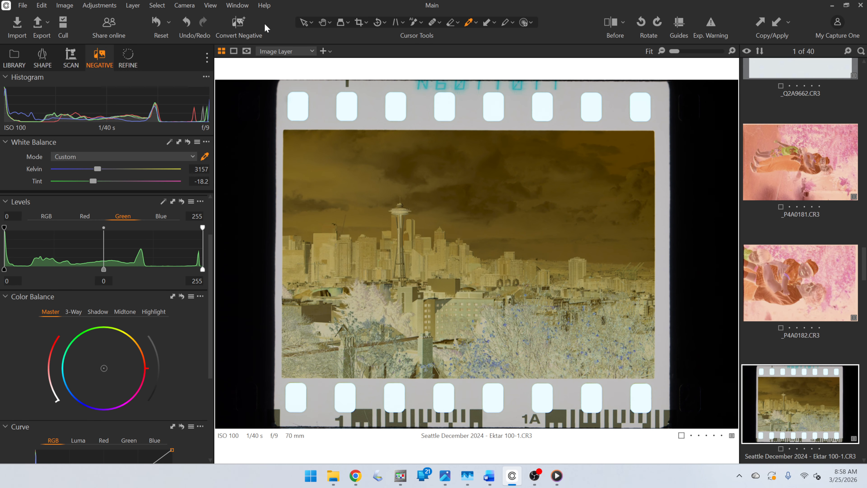
Crop the Seattle skyline inside its film borders at 3000 x 2001 px and convert the negative to a positive.
{"action": "key", "text": "c"}
{"action": "left_click_drag", "start_coordinate": [293, 136], "coordinate": [643, 312]}
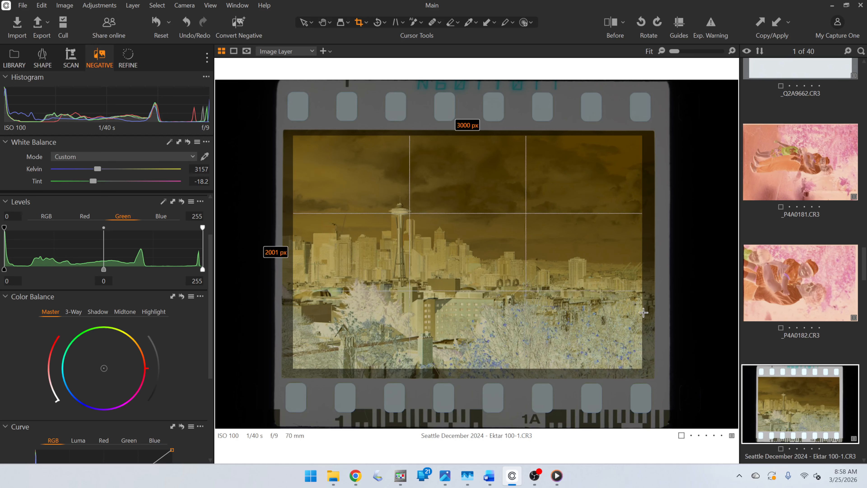
{"action": "left_click", "coordinate": [322, 22]}
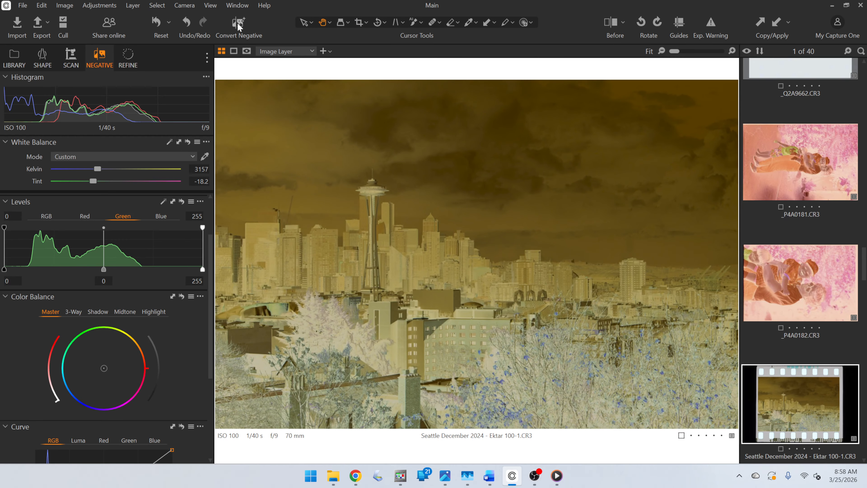
{"action": "left_click", "coordinate": [238, 28]}
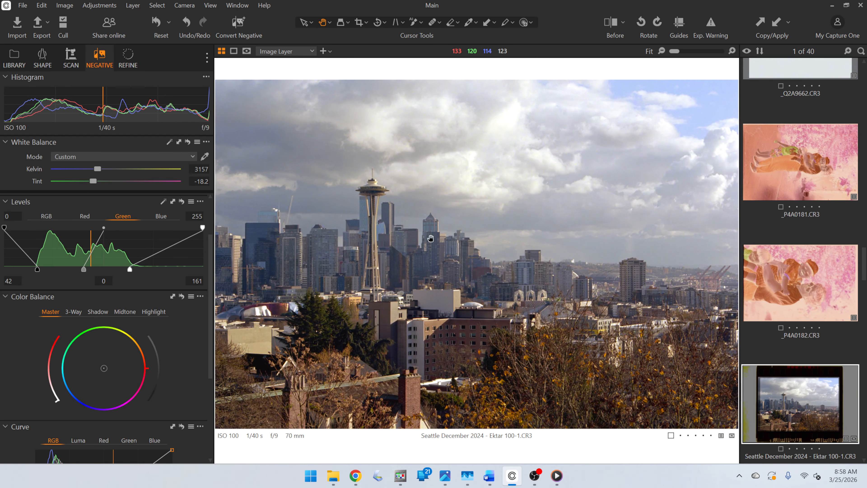
Copy the adjustments of Ektar 100-1.CR3 and apply them to the other Ektar 100 frames, 2 through 11.
{"action": "key", "text": "g"}
{"action": "left_click", "coordinate": [761, 22]}
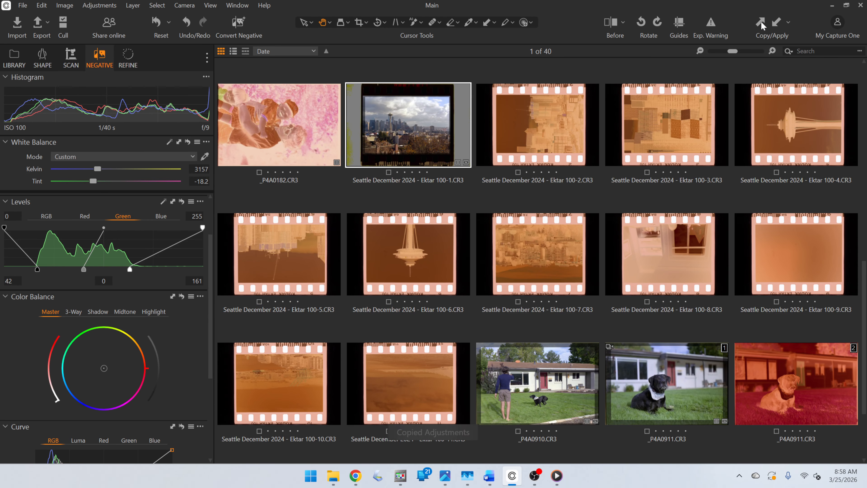
{"action": "left_click", "coordinate": [572, 108]}
{"action": "left_click", "coordinate": [777, 22]}
Step through the converted Ektar frames from 100-1 and rotate 100-2 and 100-3 clockwise by 90 degrees each.
{"action": "double_click", "coordinate": [409, 126]}
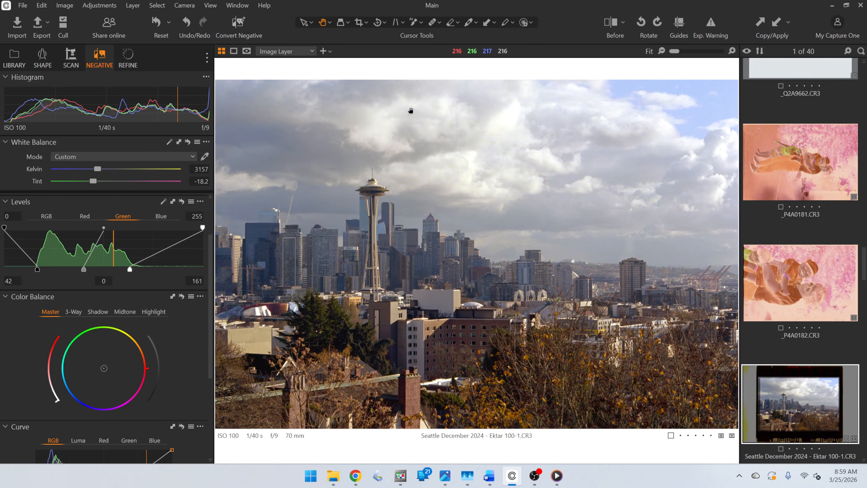
{"action": "key", "text": "Right"}
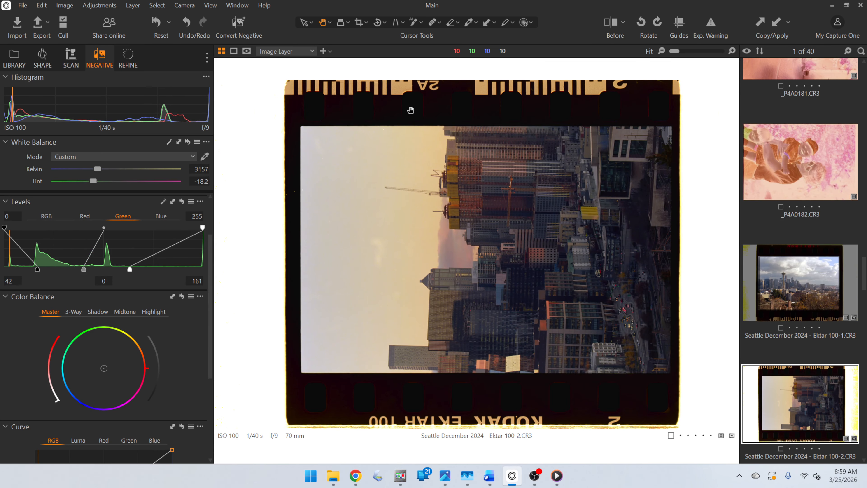
{"action": "left_click", "coordinate": [658, 24]}
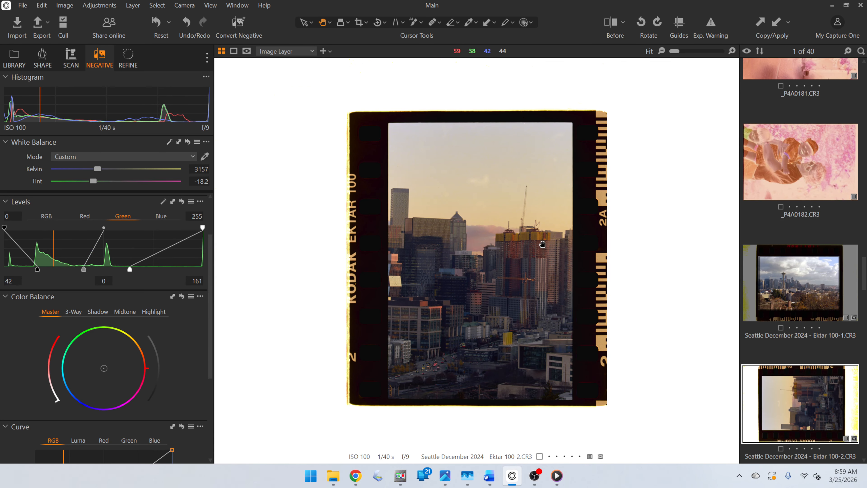
{"action": "left_click", "coordinate": [542, 241]}
{"action": "key", "text": "Right"}
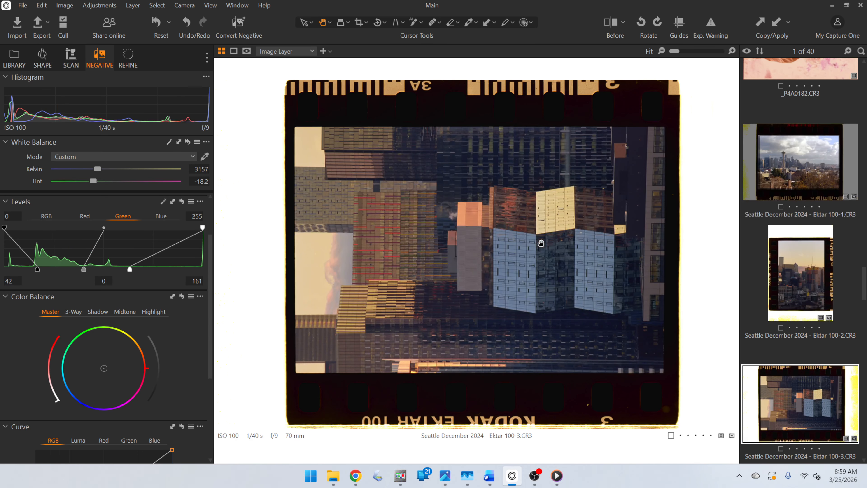
{"action": "left_click", "coordinate": [658, 22]}
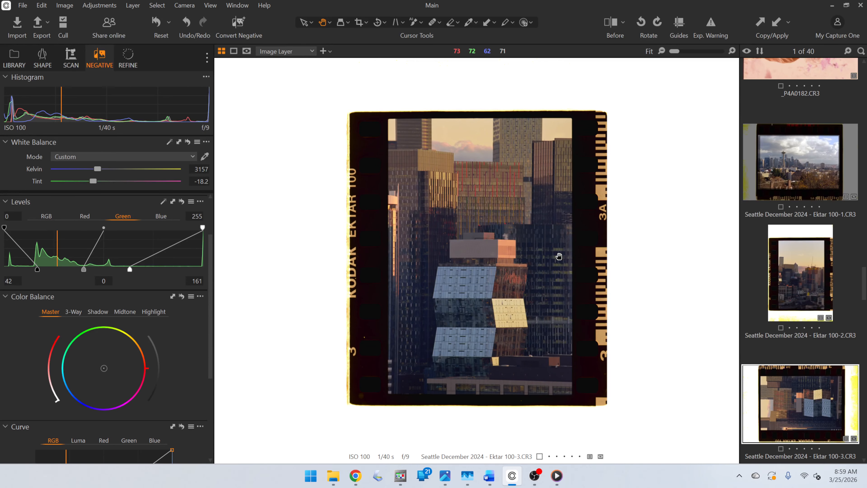
Advance to Ektar 100-7.CR3 and rotate it by 180 degrees so the hillside buildings stand upright.
{"action": "key", "text": "Right"}
{"action": "key", "text": "Right"}
{"action": "key", "text": "Right"}
{"action": "key", "text": "Right"}
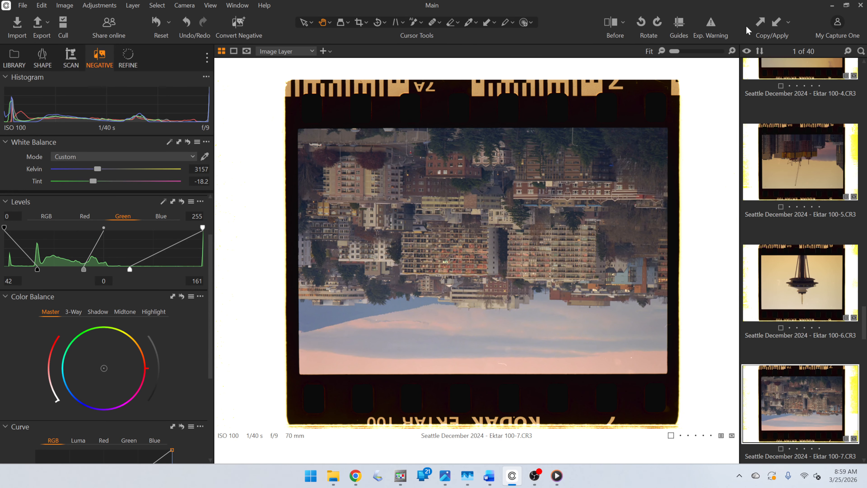
{"action": "left_click", "coordinate": [658, 23]}
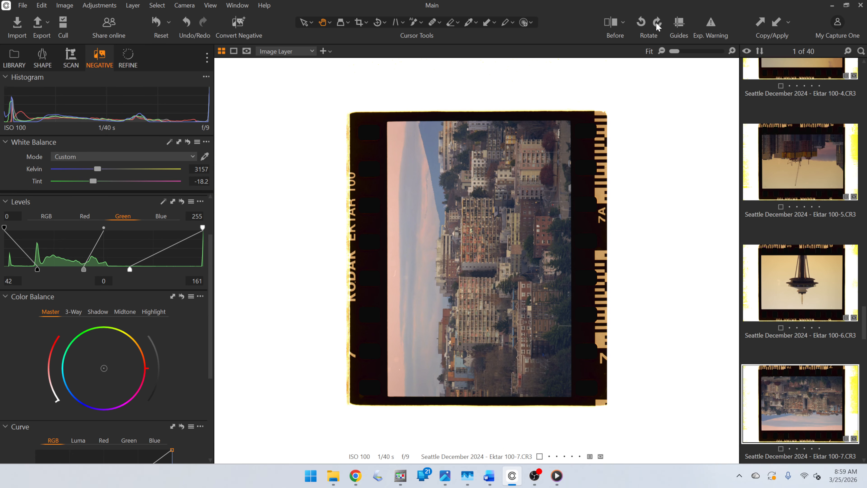
{"action": "left_click", "coordinate": [657, 23]}
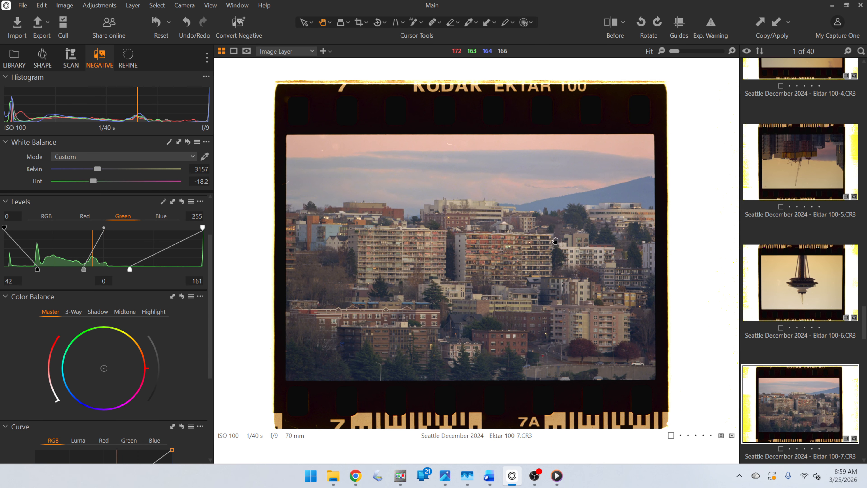
Set the RGB Levels of Ektar 100-7.CR3 to a shadow input of 26 and a highlight input of 225, and check the buildings up close.
{"action": "left_click", "coordinate": [47, 217]}
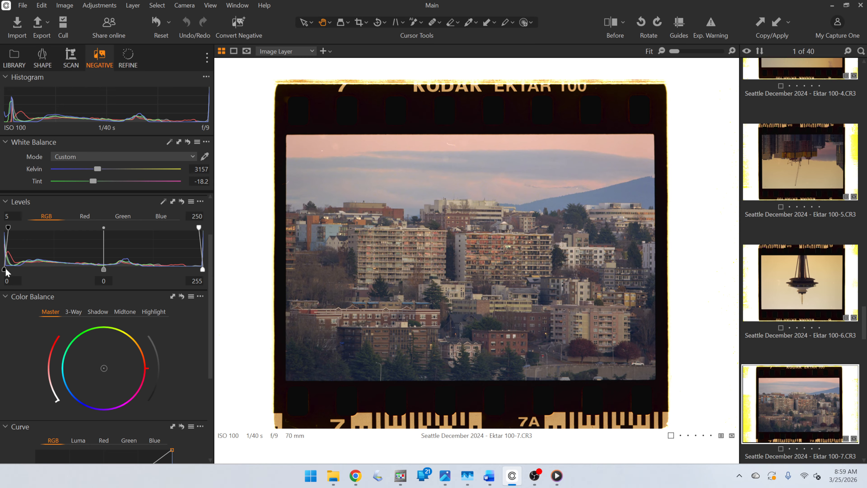
{"action": "left_click_drag", "start_coordinate": [6, 270], "coordinate": [26, 271]}
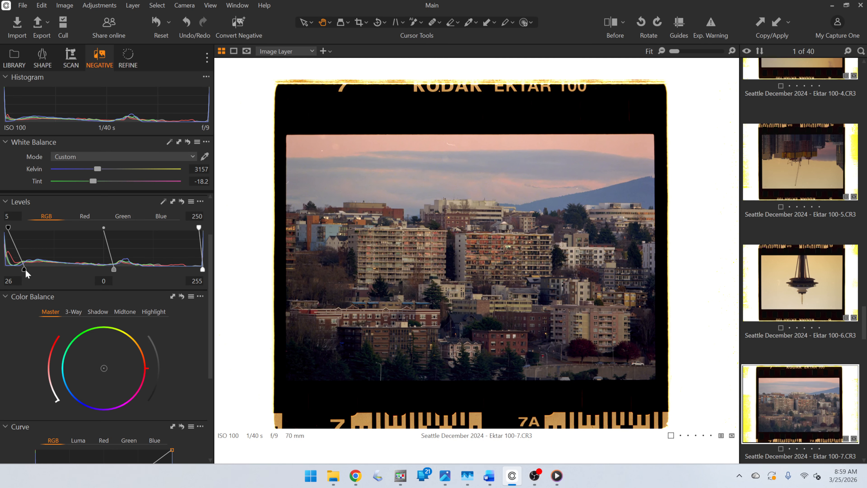
{"action": "left_click_drag", "start_coordinate": [202, 270], "coordinate": [178, 269]}
{"action": "scroll", "coordinate": [457, 289], "scroll_direction": "up", "scroll_amount": 4}
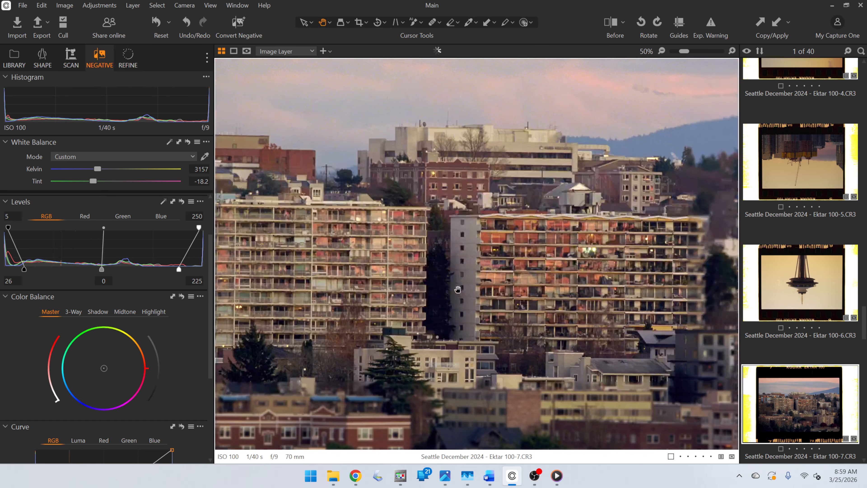
{"action": "scroll", "coordinate": [458, 289], "scroll_direction": "down", "scroll_amount": 4}
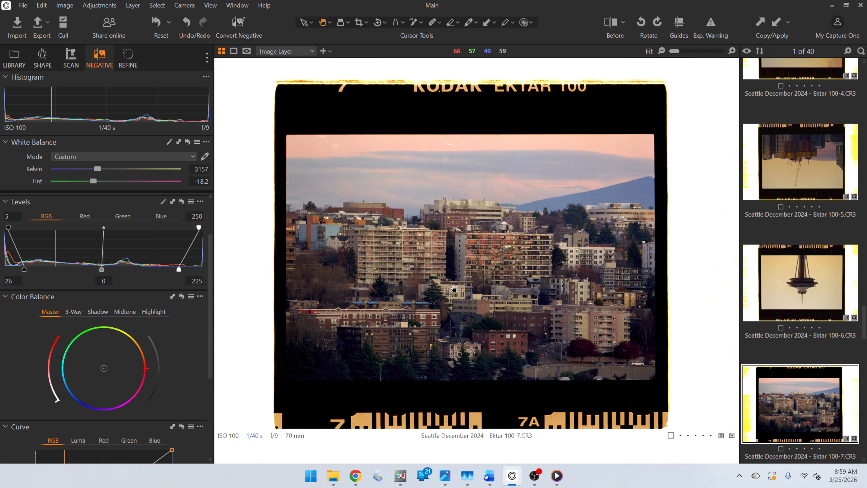
Open _P4A9581.CR3 from the thumbnail grid and pick its white balance from the unexposed film border between the sprocket holes.
{"action": "key", "text": "g"}
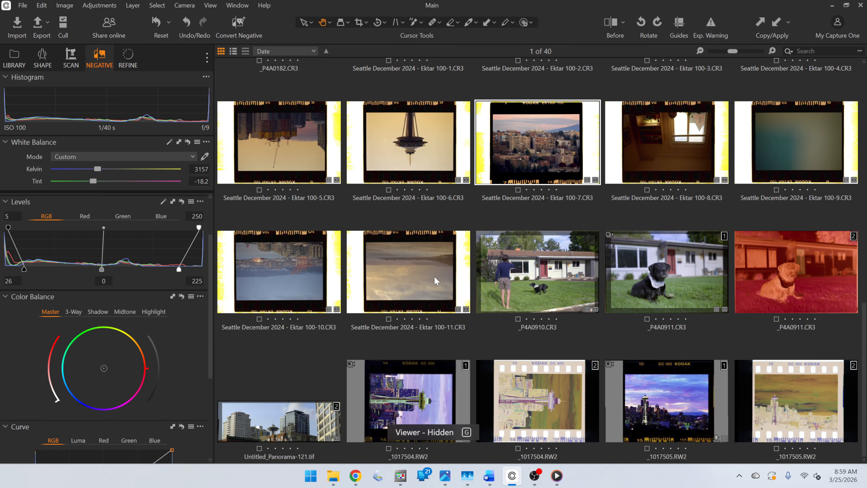
{"action": "scroll", "coordinate": [489, 314], "scroll_direction": "up", "scroll_amount": 5}
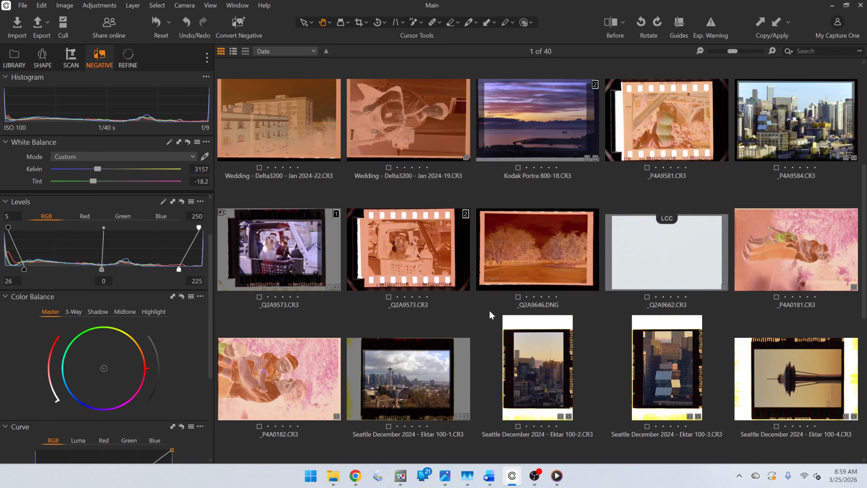
{"action": "scroll", "coordinate": [489, 314], "scroll_direction": "up", "scroll_amount": 2}
{"action": "scroll", "coordinate": [443, 272], "scroll_direction": "up", "scroll_amount": 2}
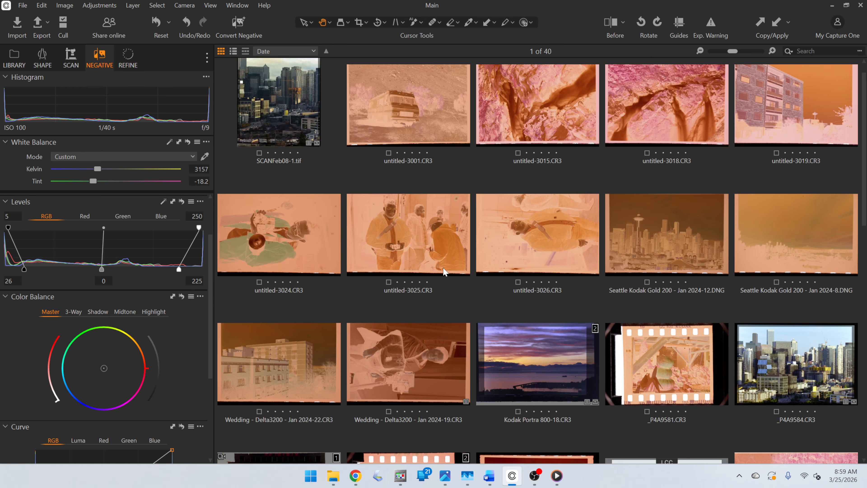
{"action": "scroll", "coordinate": [335, 224], "scroll_direction": "up", "scroll_amount": 1}
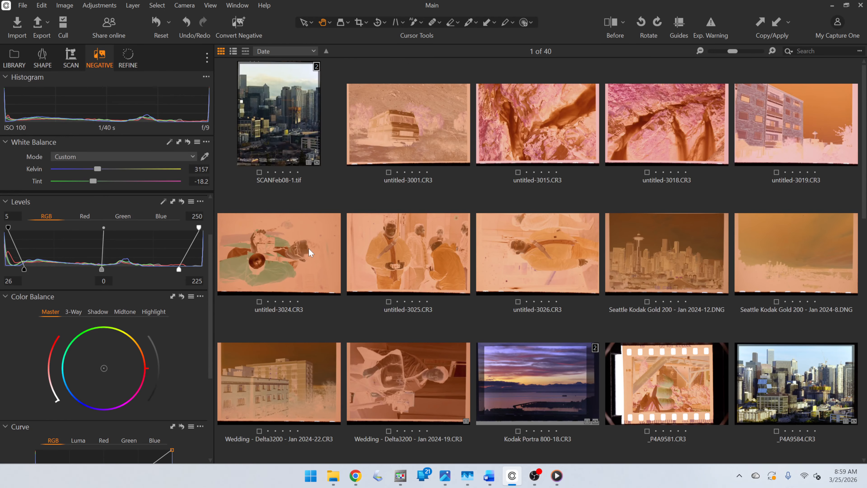
{"action": "double_click", "coordinate": [674, 376]}
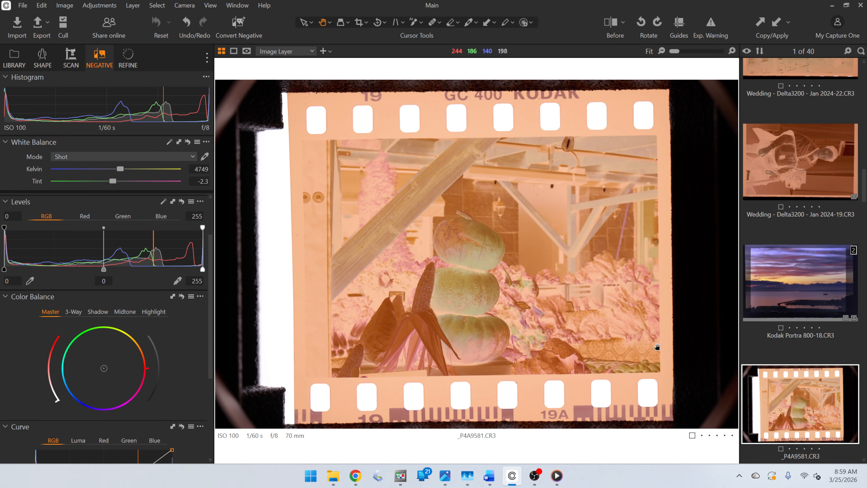
{"action": "key", "text": "w"}
{"action": "left_click", "coordinate": [484, 119]}
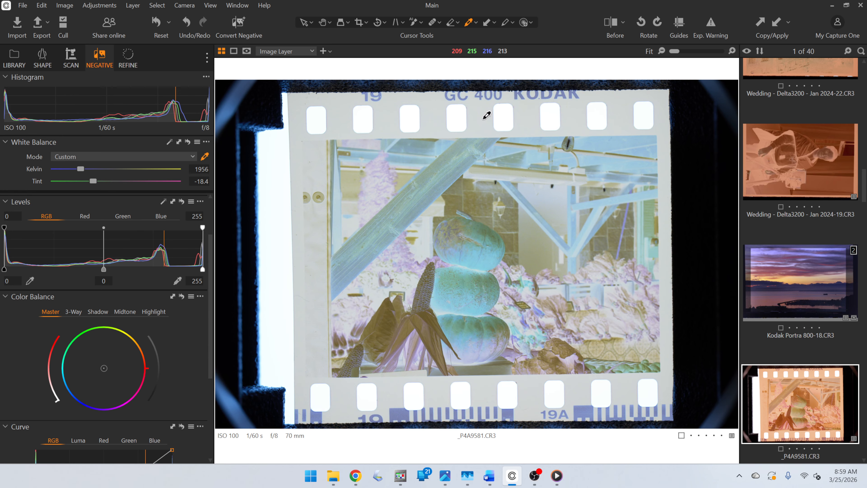
Crop the pumpkin image to 3000 x 2001 px, convert the negative to a positive, and inspect the result up close.
{"action": "key", "text": "c"}
{"action": "left_click_drag", "start_coordinate": [711, 304], "coordinate": [630, 253]}
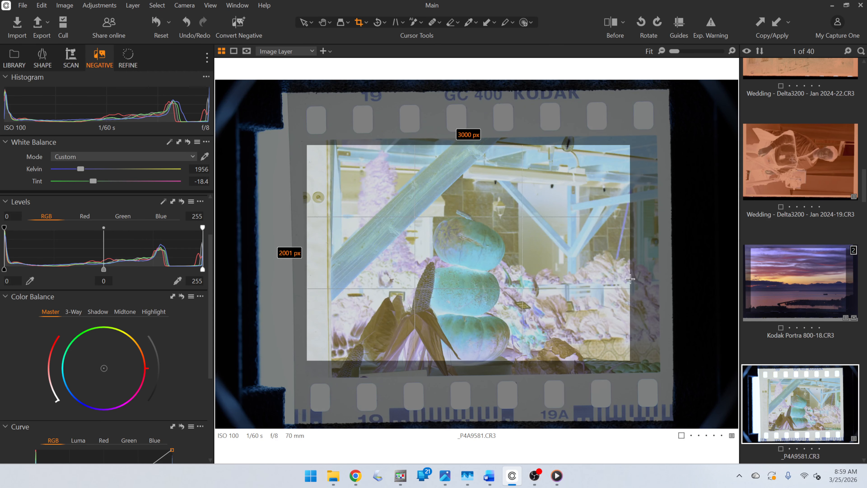
{"action": "left_click", "coordinate": [237, 24]}
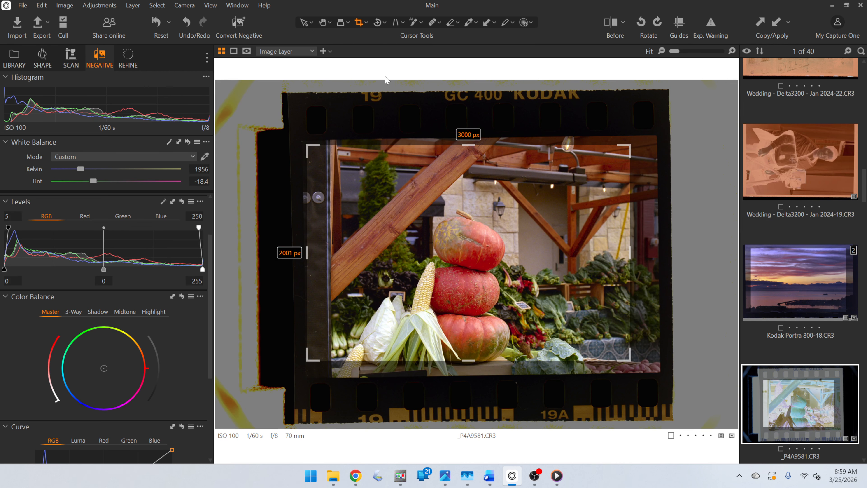
{"action": "left_click", "coordinate": [321, 23]}
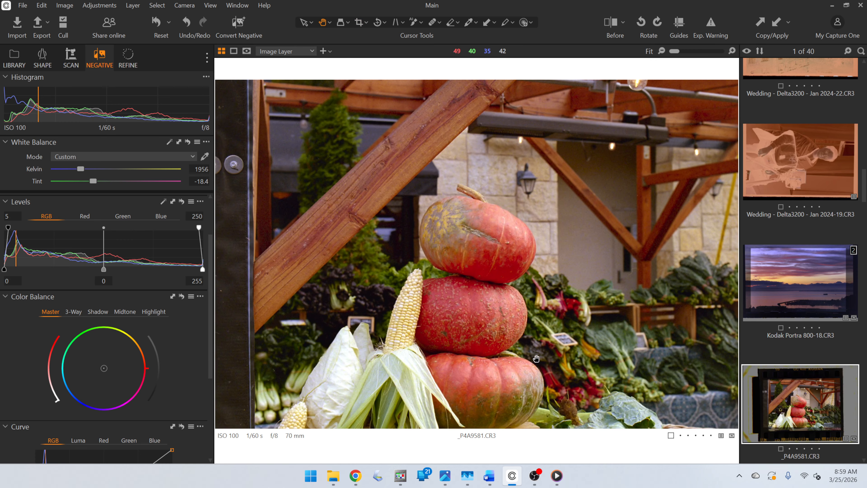
{"action": "scroll", "coordinate": [526, 251], "scroll_direction": "up", "scroll_amount": 3}
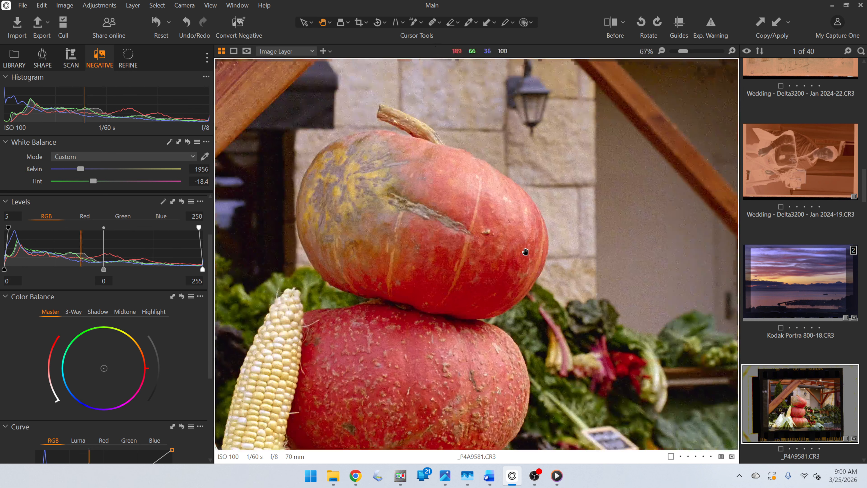
{"action": "scroll", "coordinate": [525, 252], "scroll_direction": "down", "scroll_amount": 3}
Open the second variant of _1017504.RW2 from the thumbnail grid and pick its white balance from the unexposed film border.
{"action": "key", "text": "g"}
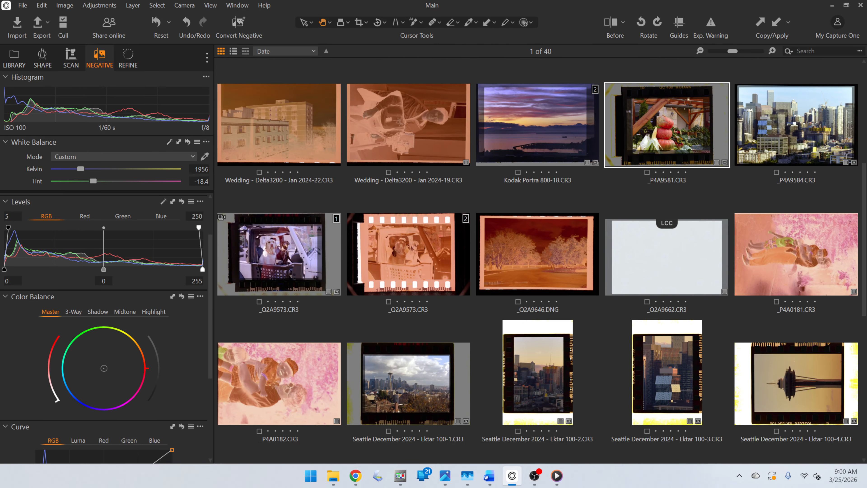
{"action": "scroll", "coordinate": [179, 295], "scroll_direction": "down", "scroll_amount": 3}
{"action": "scroll", "coordinate": [645, 330], "scroll_direction": "up", "scroll_amount": 3}
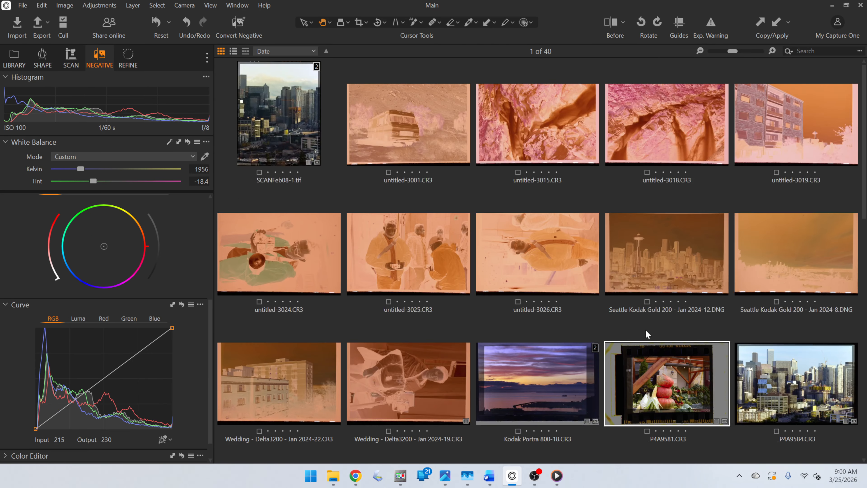
{"action": "scroll", "coordinate": [646, 331], "scroll_direction": "down", "scroll_amount": 8}
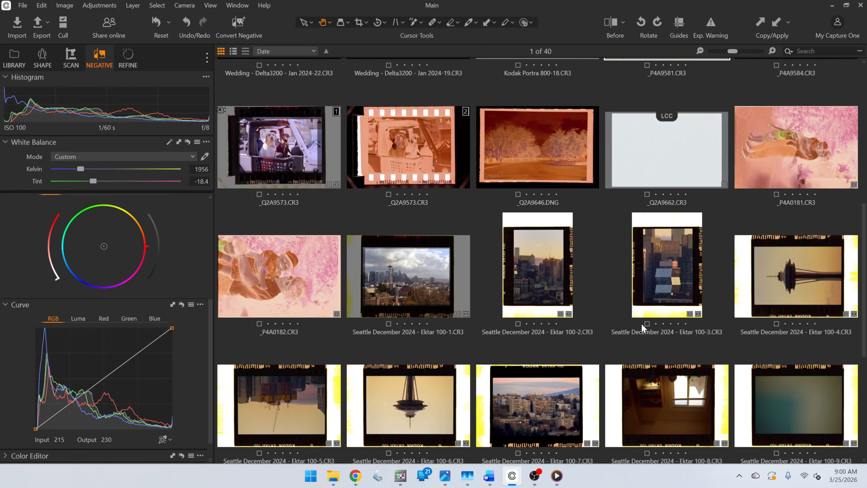
{"action": "scroll", "coordinate": [641, 323], "scroll_direction": "down", "scroll_amount": 1}
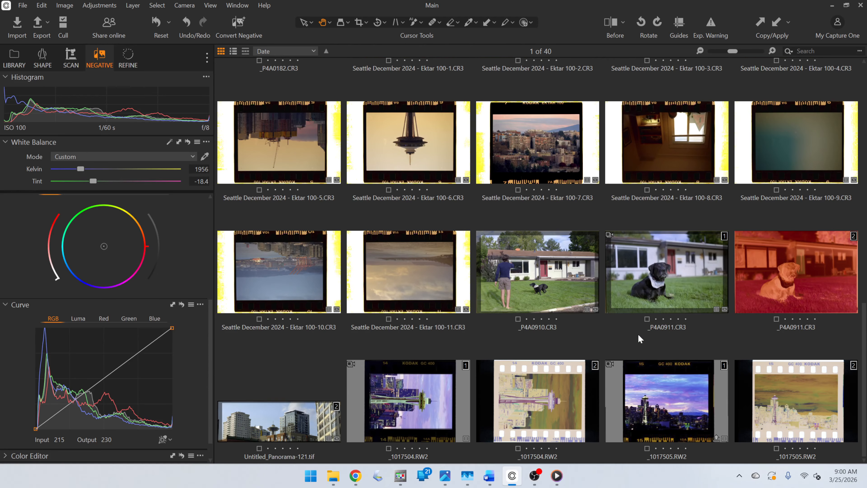
{"action": "double_click", "coordinate": [554, 407]}
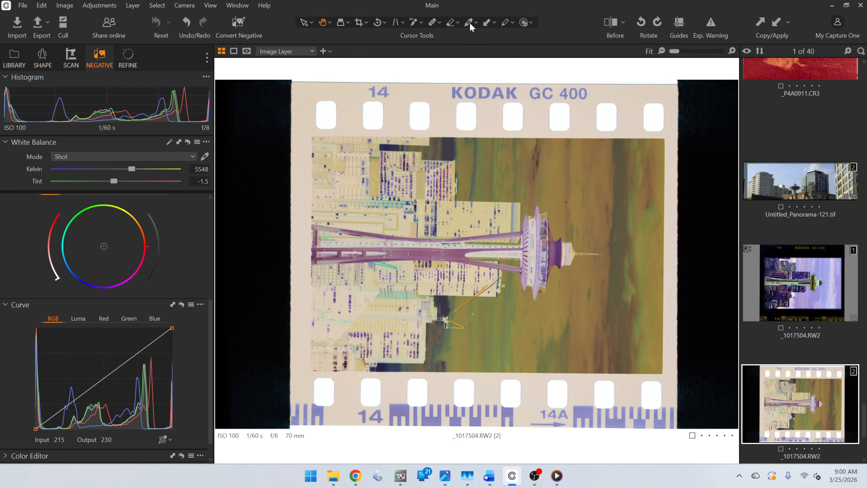
{"action": "left_click", "coordinate": [469, 23]}
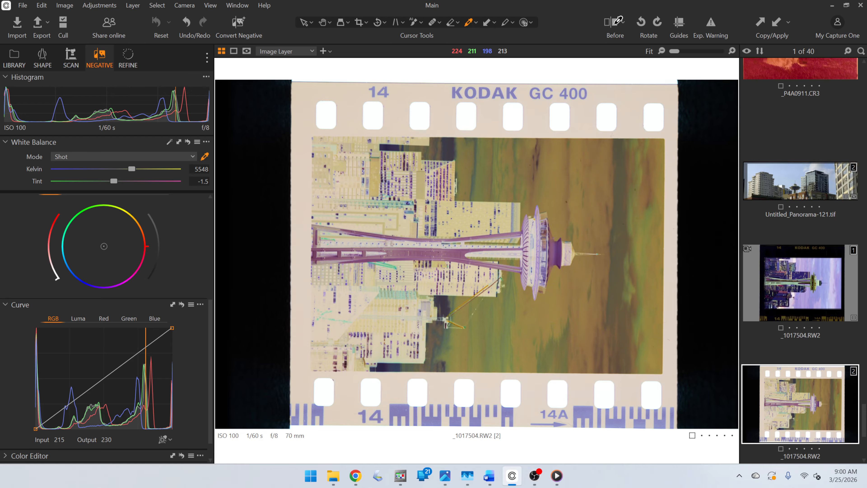
Crop the Space Needle negative to 3000 x 2002 px, excluding the film border and sprocket holes.
{"action": "left_click", "coordinate": [358, 23]}
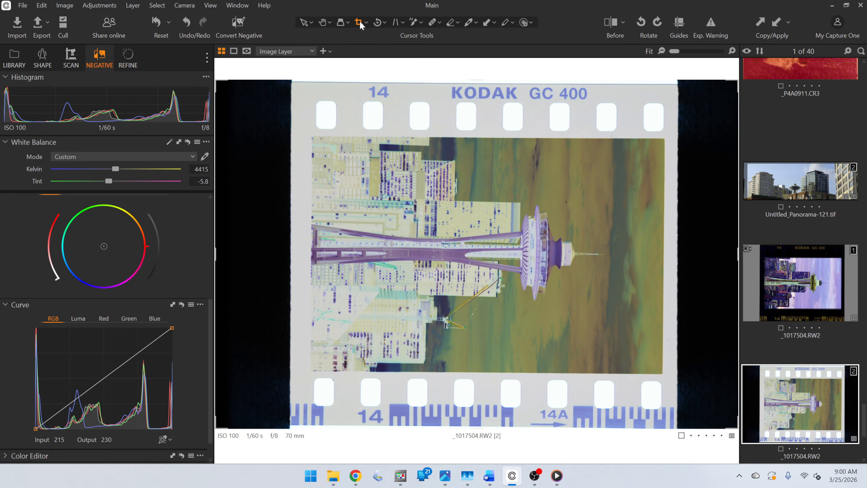
{"action": "left_click_drag", "start_coordinate": [312, 144], "coordinate": [643, 298]}
{"action": "left_click_drag", "start_coordinate": [503, 240], "coordinate": [511, 239]}
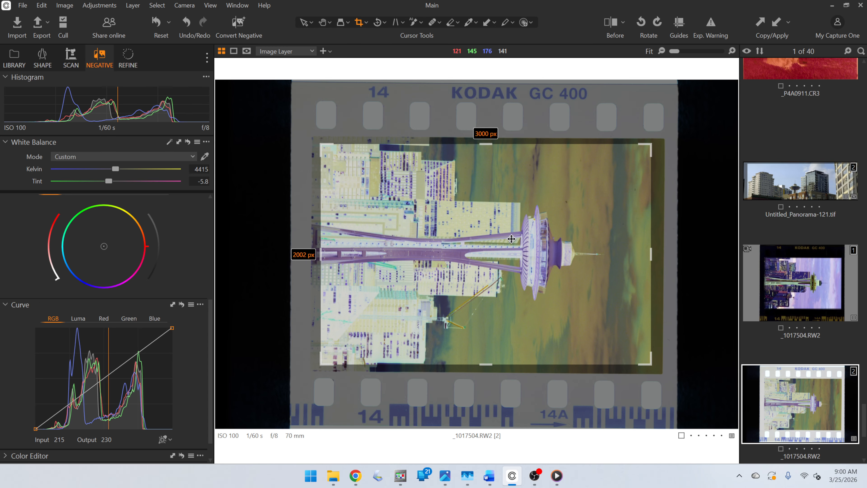
{"action": "left_click", "coordinate": [322, 23]}
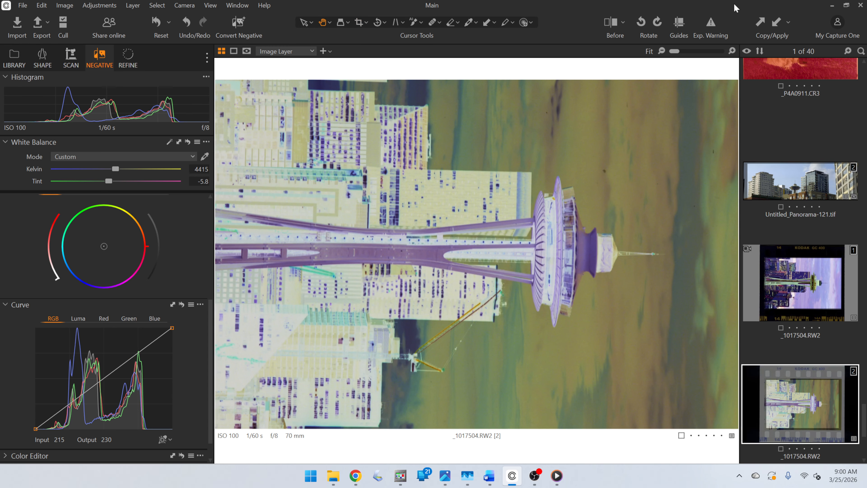
Rotate the Space Needle image 90 degrees counterclockwise so the tower stands upright, and convert the negative to a positive.
{"action": "left_click", "coordinate": [640, 22]}
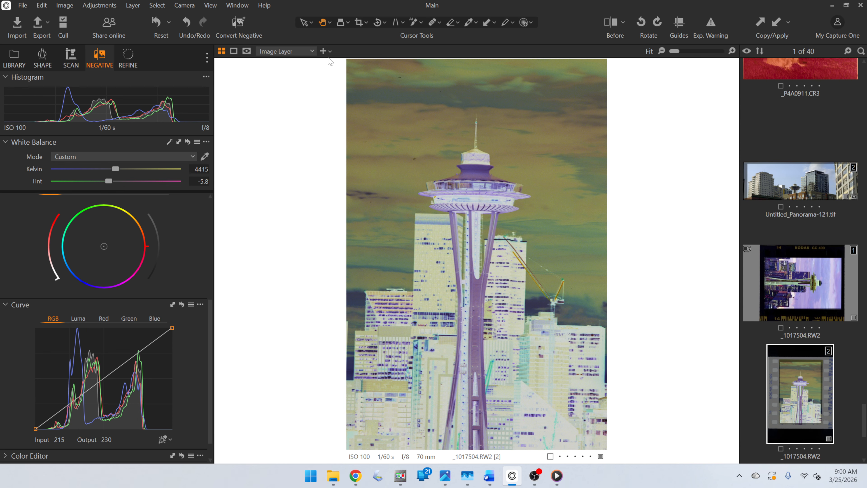
{"action": "left_click", "coordinate": [240, 20]}
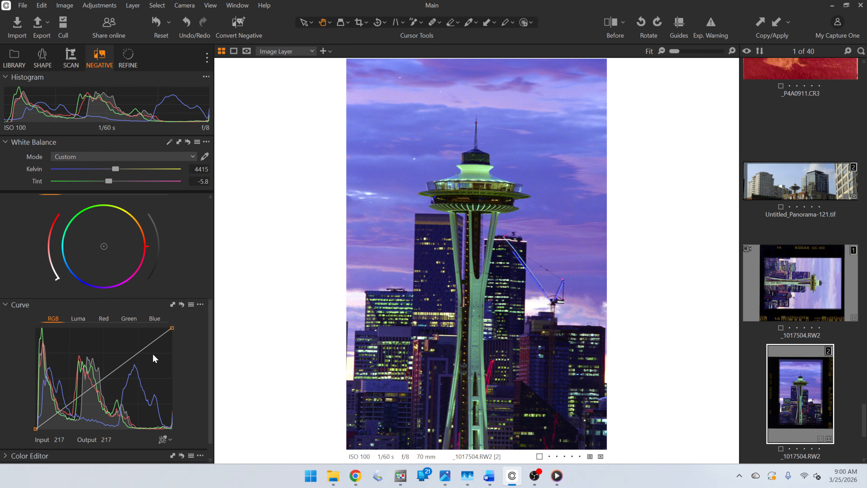
Neutralize the green cast on the Space Needle with the Curve picker, sampling the tower's pale shaft as neutral.
{"action": "scroll", "coordinate": [123, 303], "scroll_direction": "up", "scroll_amount": 5}
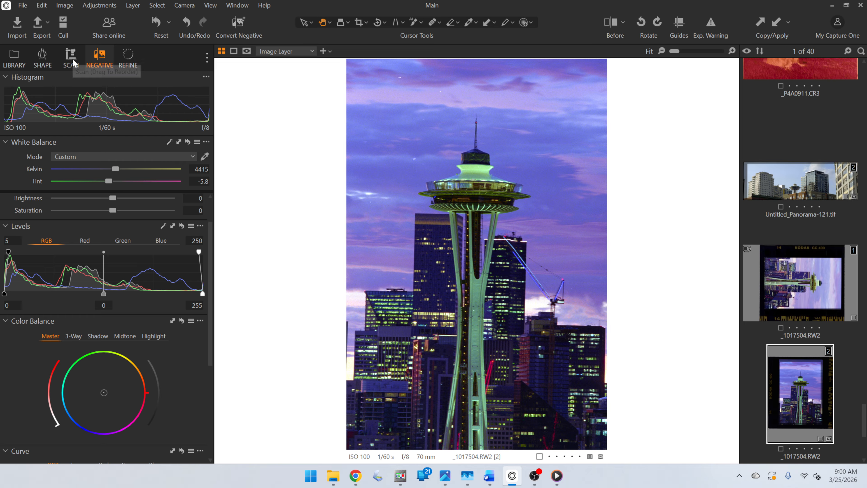
{"action": "scroll", "coordinate": [189, 406], "scroll_direction": "down", "scroll_amount": 6}
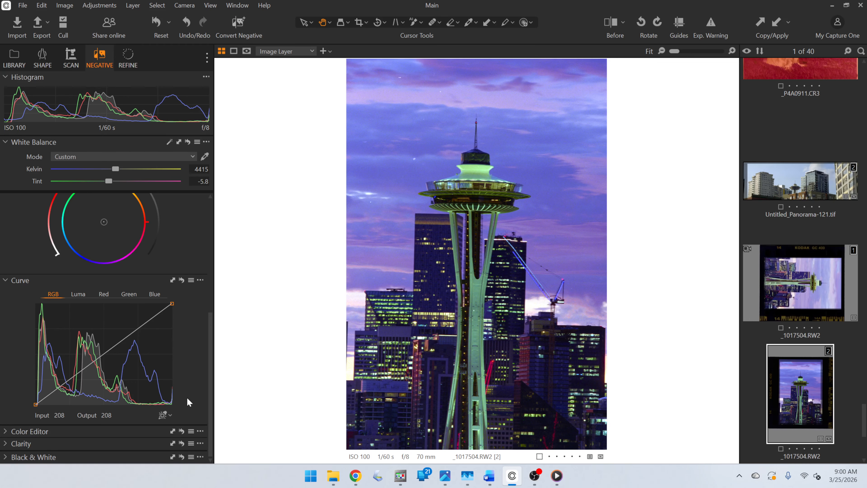
{"action": "left_click", "coordinate": [162, 415]}
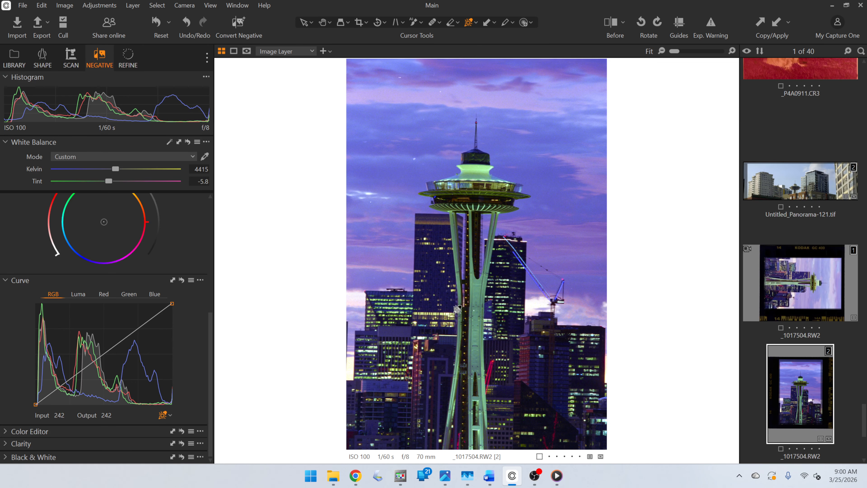
{"action": "left_click", "coordinate": [480, 289]}
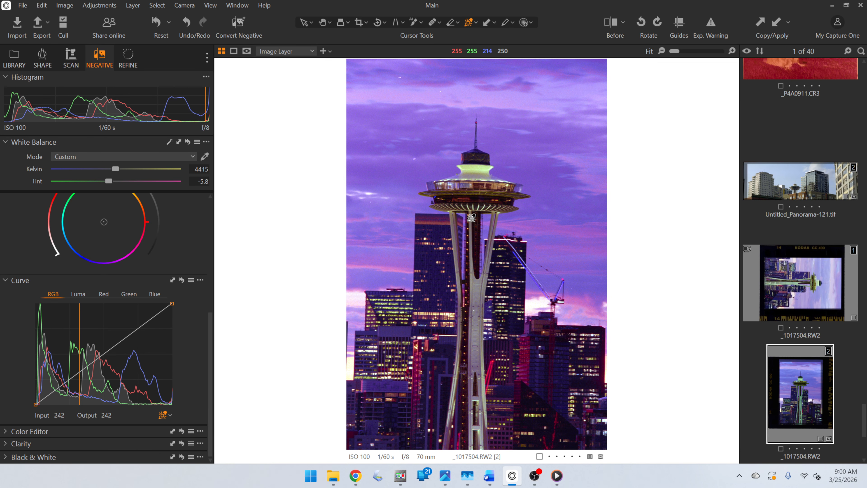